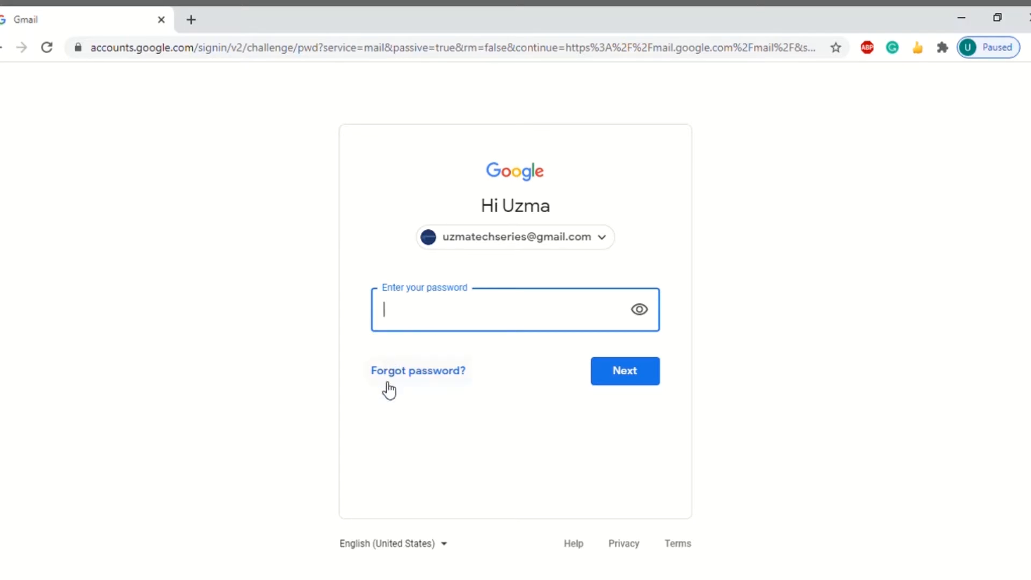
# Enter the account password and submit it to sign in to Gmail
pyautogui.write('••••')
pyautogui.press('Return')
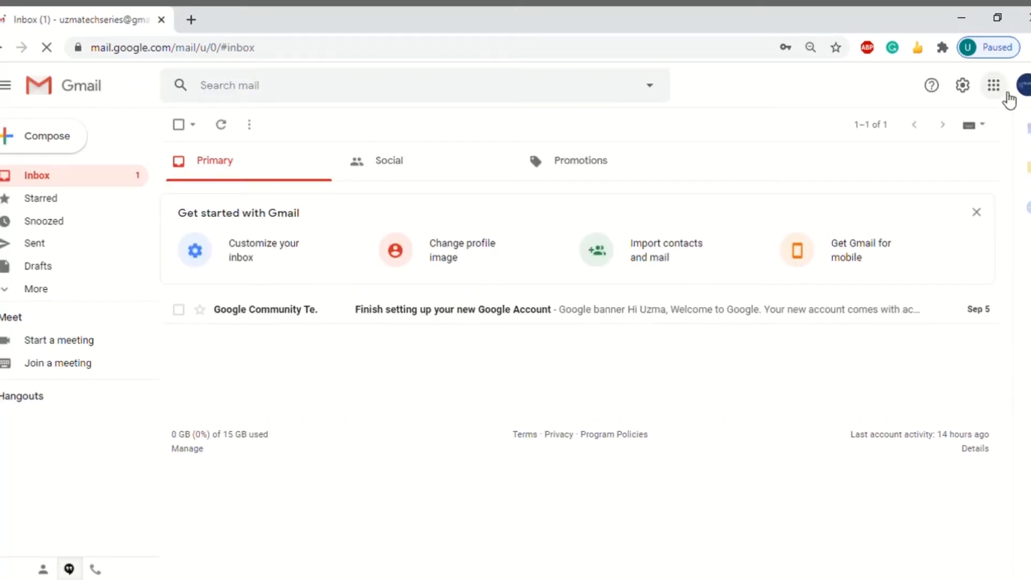
# Launch Jamboard in a new tab from Gmail's Google apps grid
pyautogui.click(996, 88)
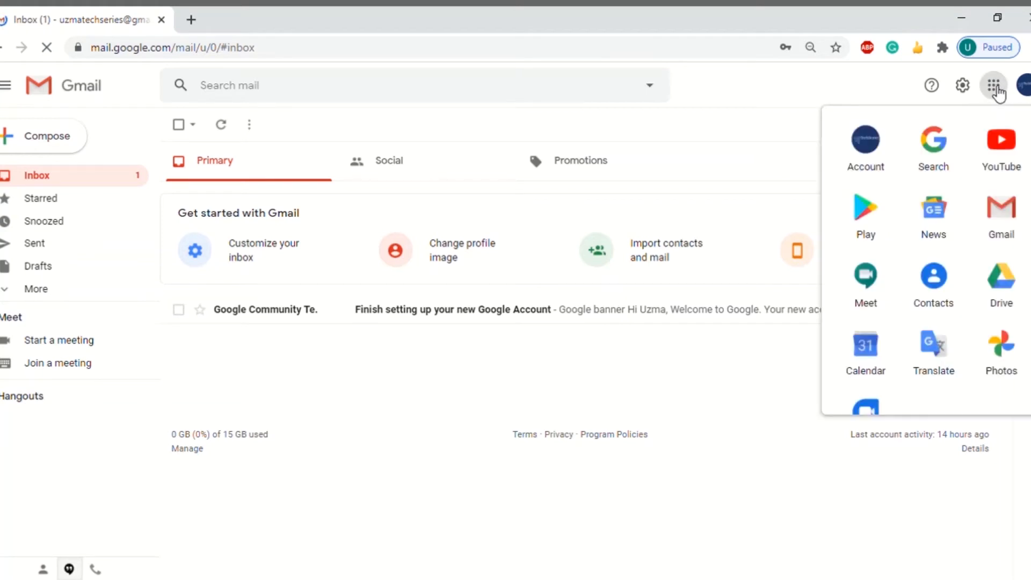
pyautogui.scroll(-5, 943, 371)
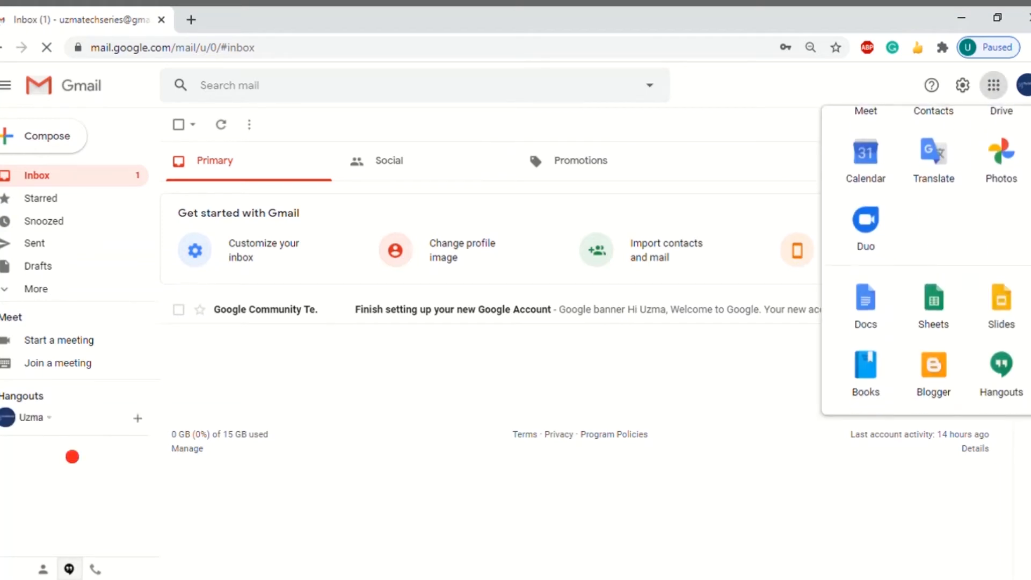
pyautogui.click(943, 370)
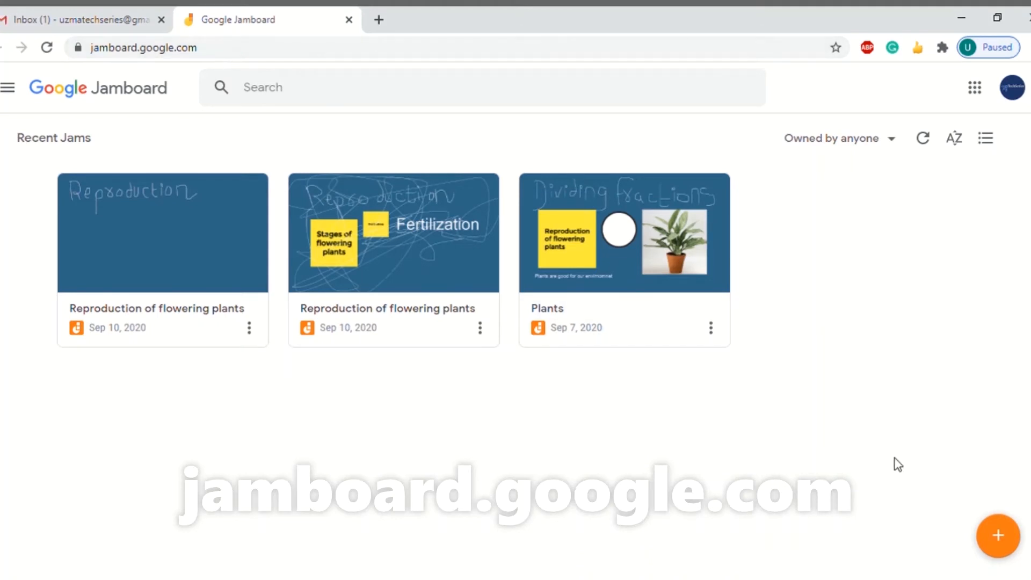
# Create a new blank 'Untitled Jam' with the + New Jam button
pyautogui.click(998, 544)
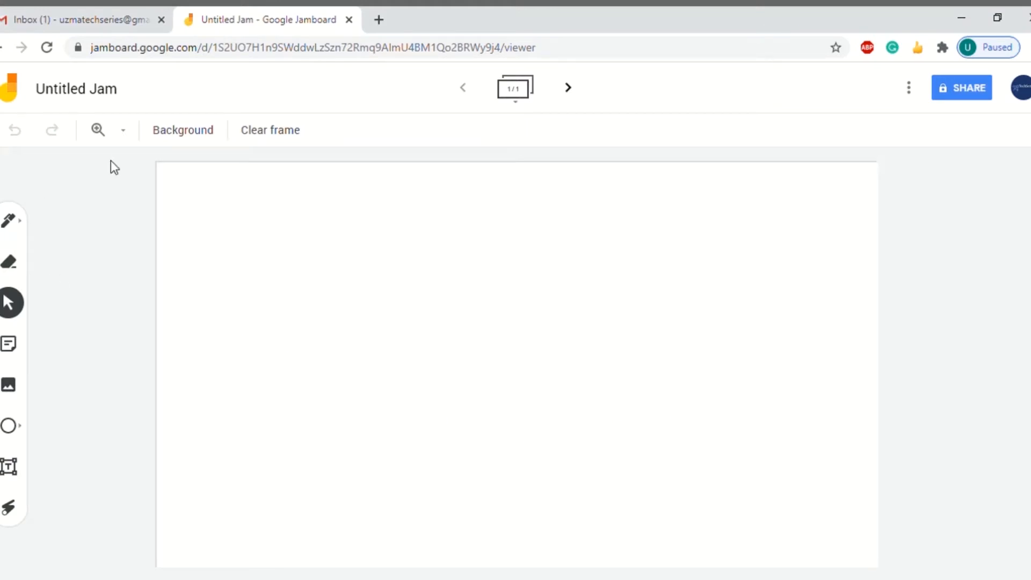
# Rename the Untitled Jam to 'Reproduction of flowering plants'
pyautogui.click(83, 94)
pyautogui.write('R')
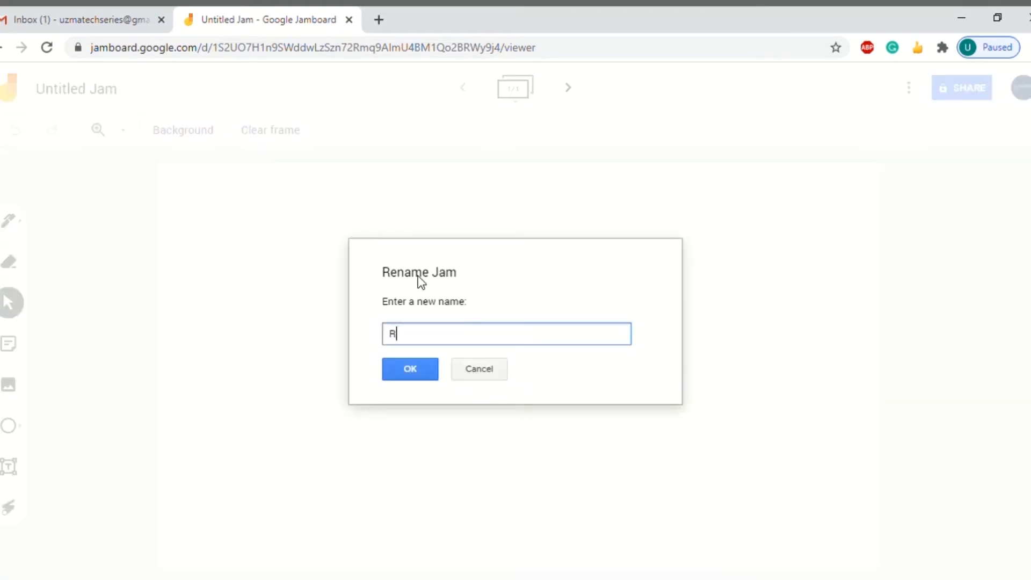
pyautogui.write('eproduction of flowering ')
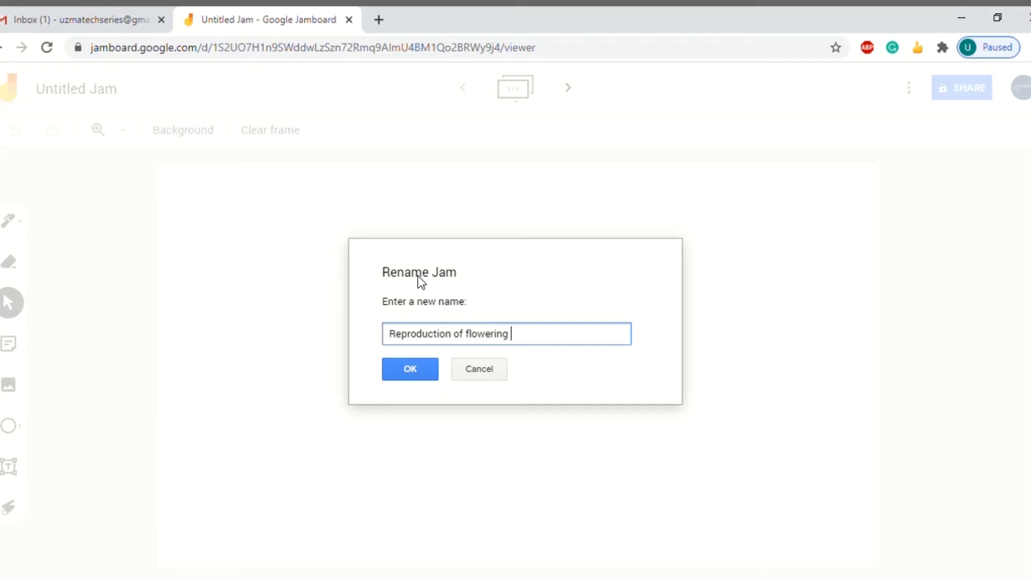
pyautogui.write('plants')
pyautogui.click(403, 371)
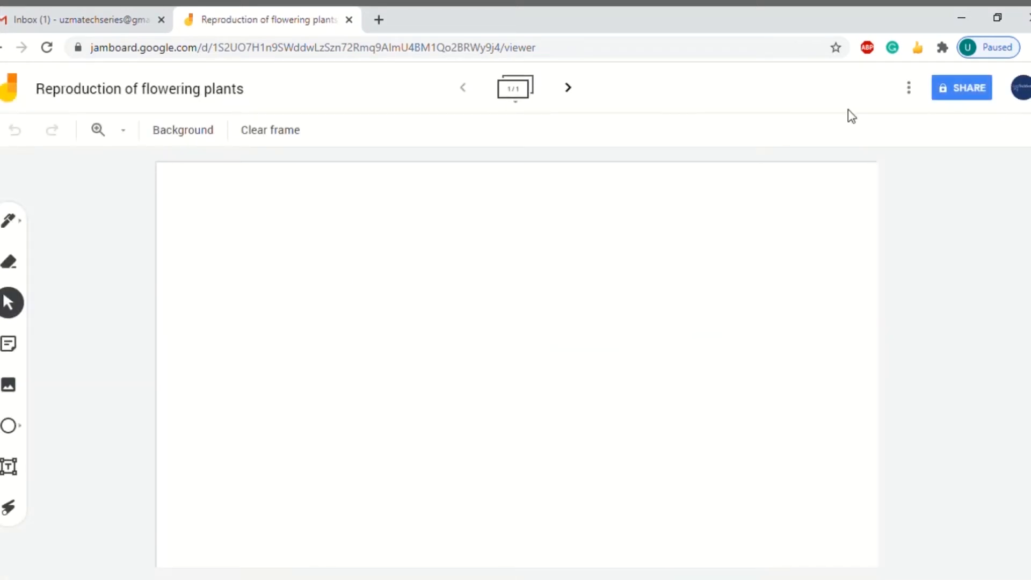
pyautogui.click(911, 94)
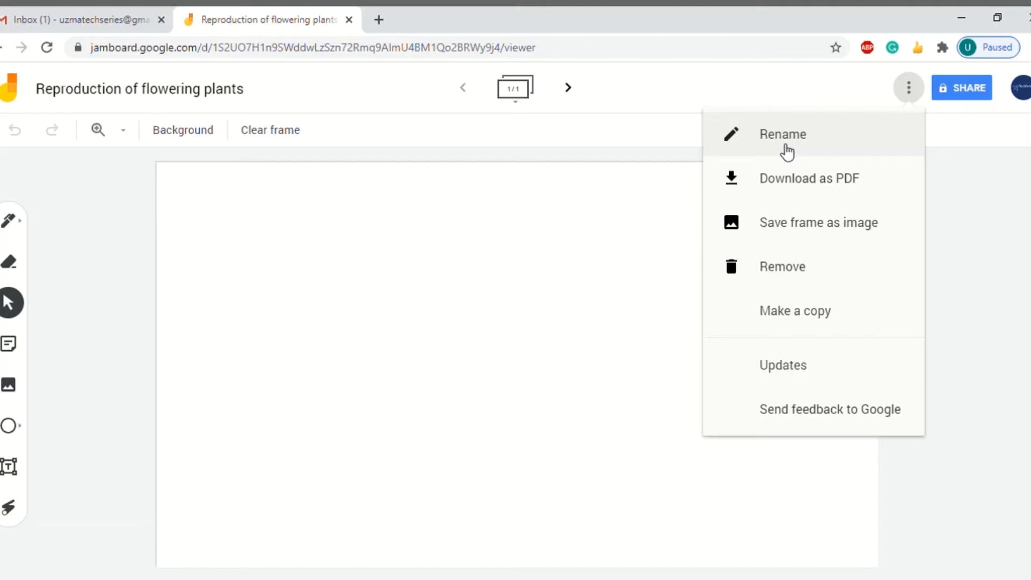
pyautogui.click(493, 248)
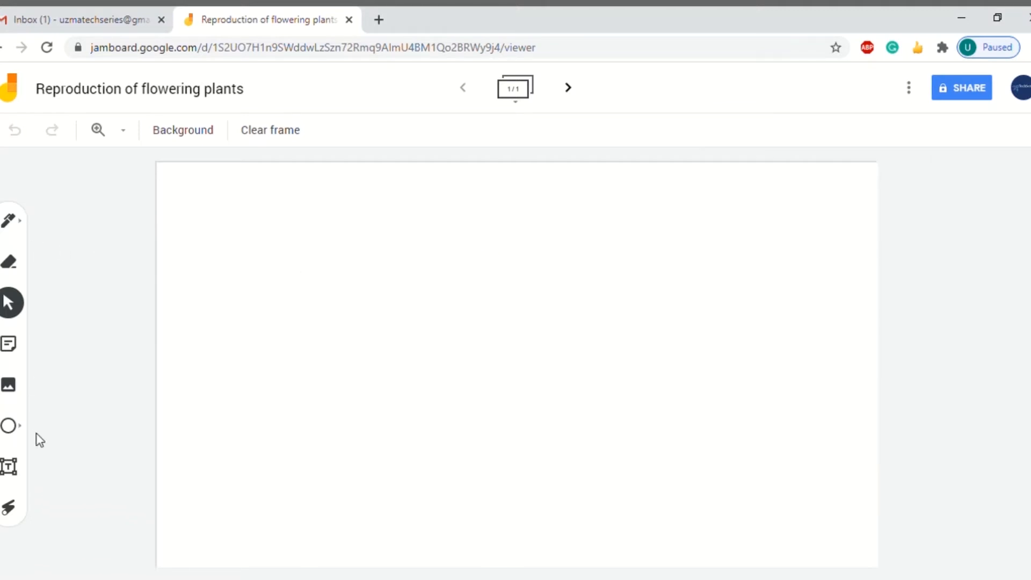
# Set the board zoom to 50% after briefly trying 100%
pyautogui.click(124, 132)
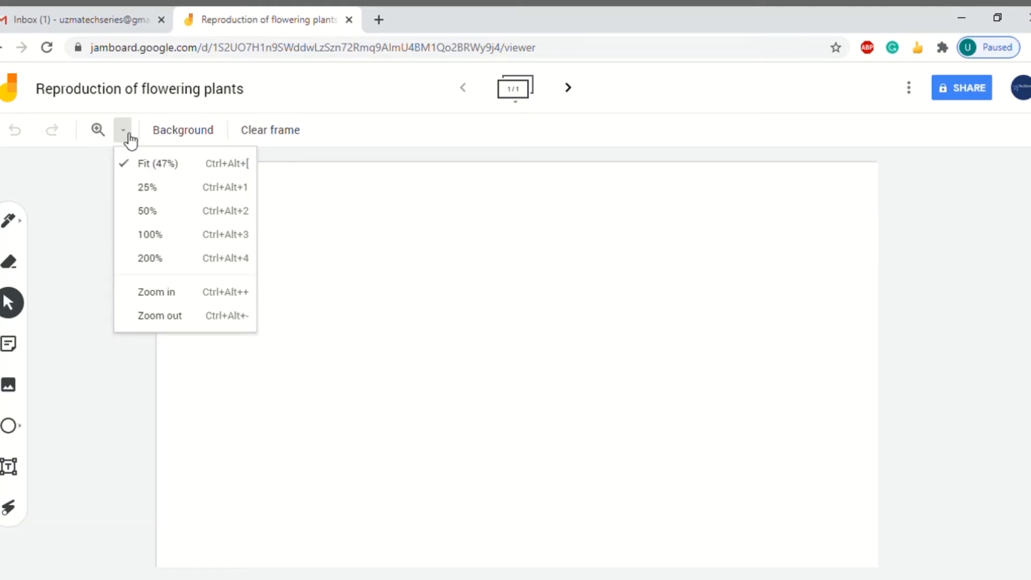
pyautogui.click(153, 215)
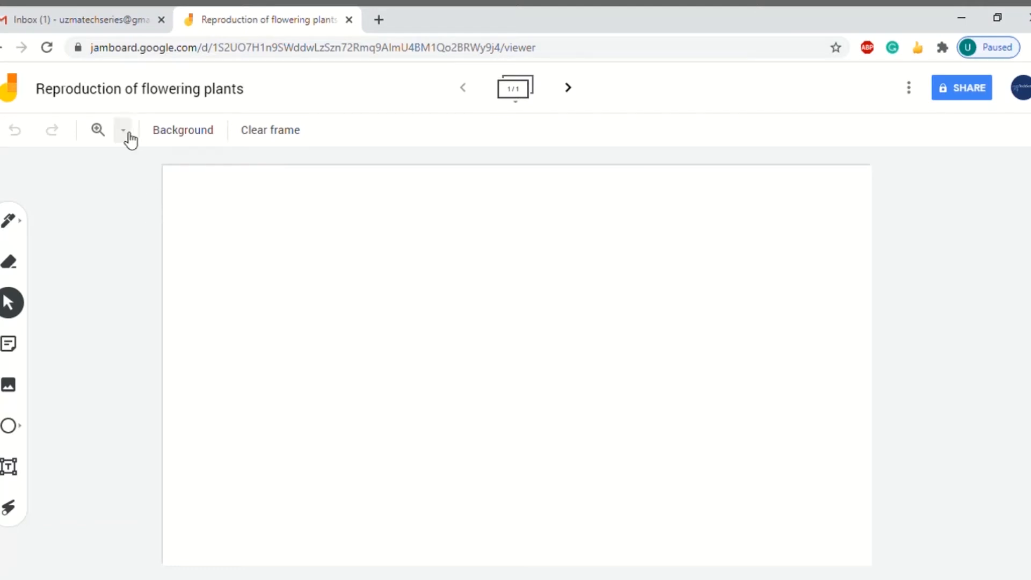
pyautogui.click(124, 132)
pyautogui.click(146, 238)
pyautogui.click(123, 131)
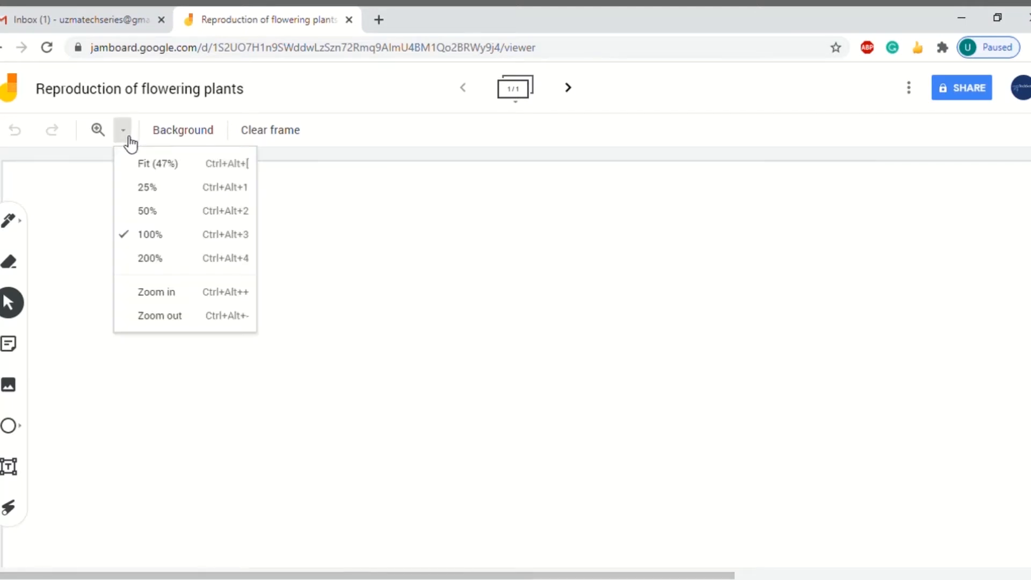
pyautogui.click(150, 211)
# Give the frame a solid dark blue background
pyautogui.click(194, 134)
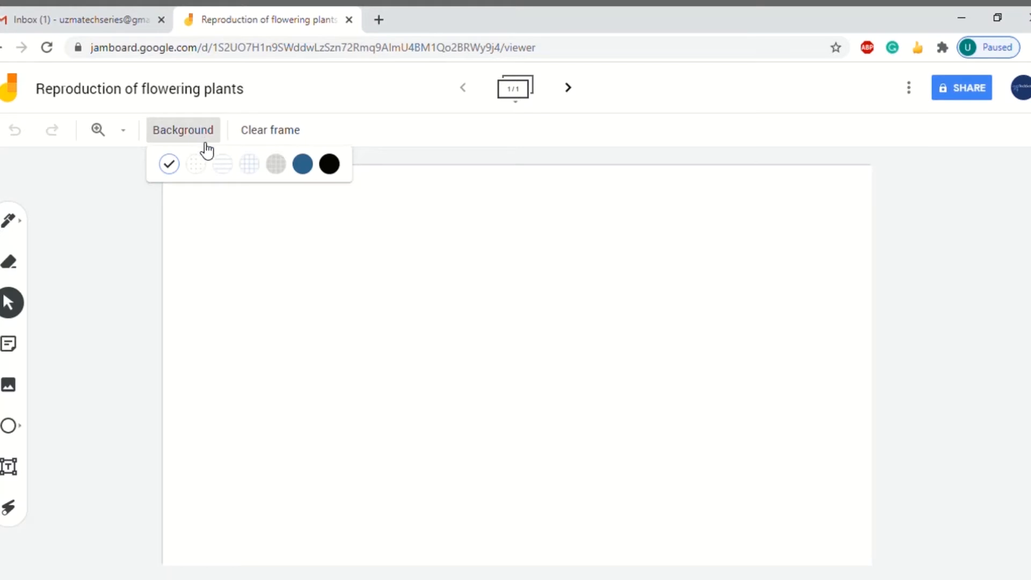
pyautogui.click(303, 164)
pyautogui.click(191, 134)
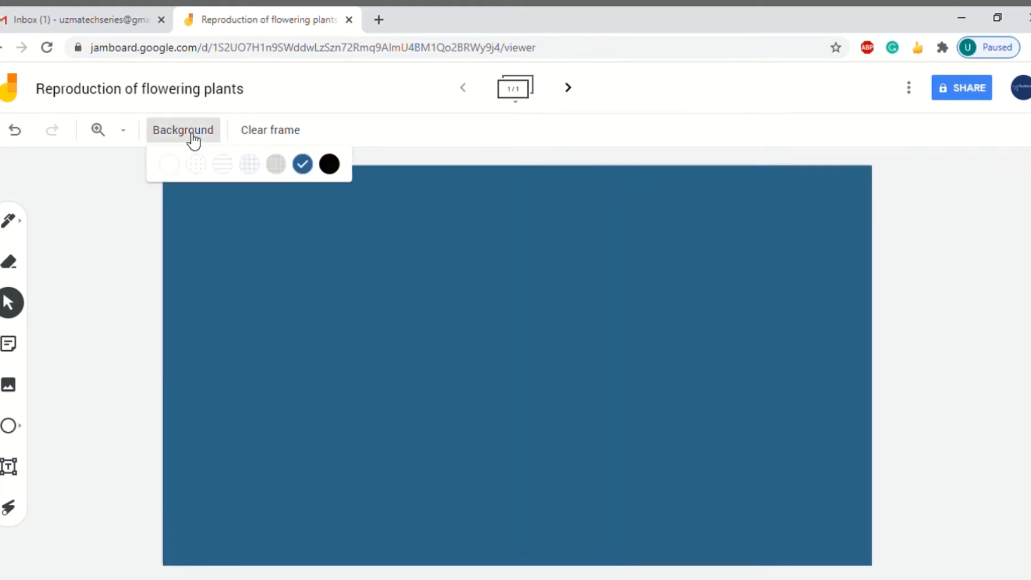
pyautogui.click(244, 173)
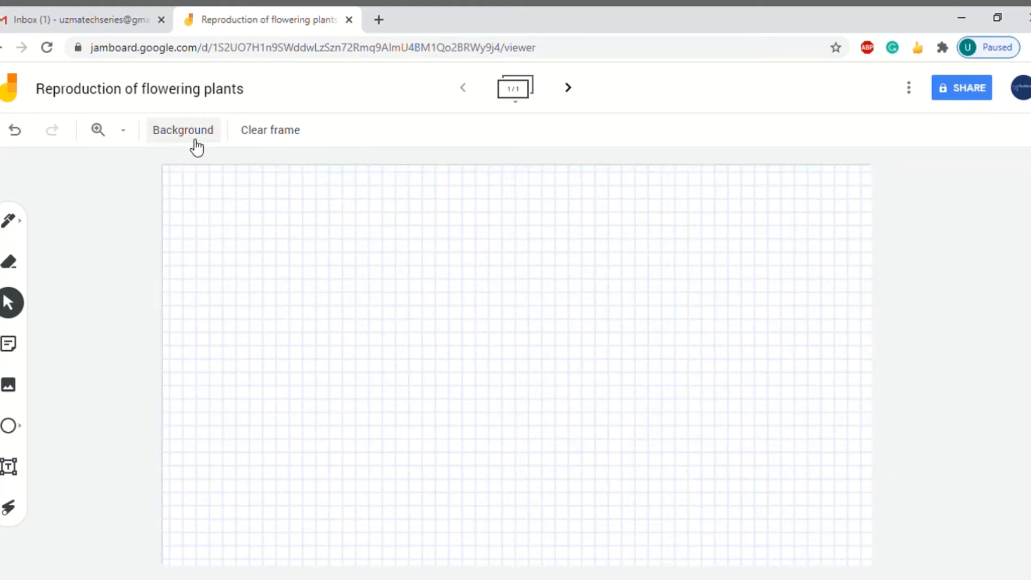
pyautogui.click(194, 138)
pyautogui.click(302, 168)
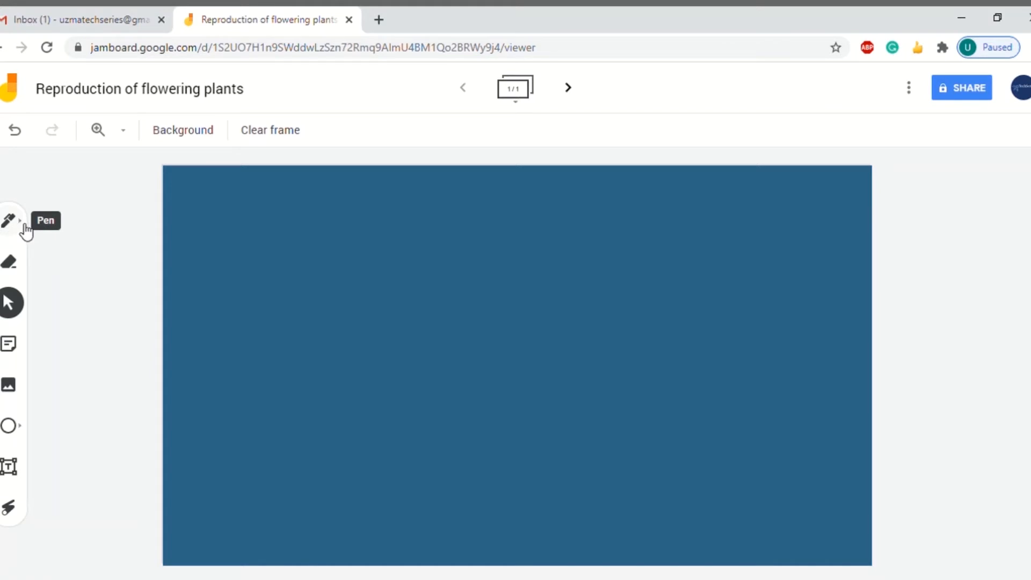
# Select the pen tool with white ink
pyautogui.click(24, 230)
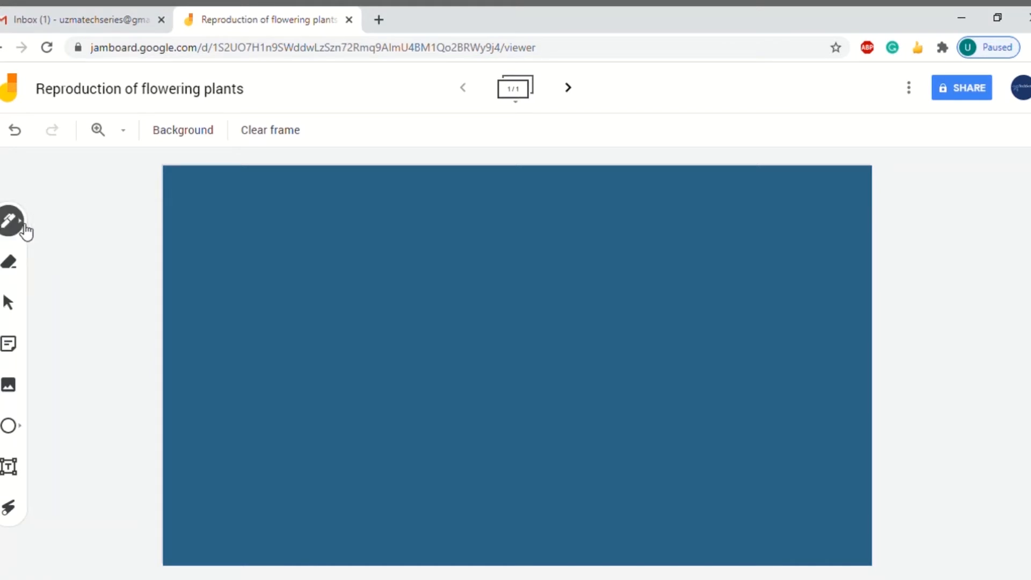
pyautogui.click(24, 229)
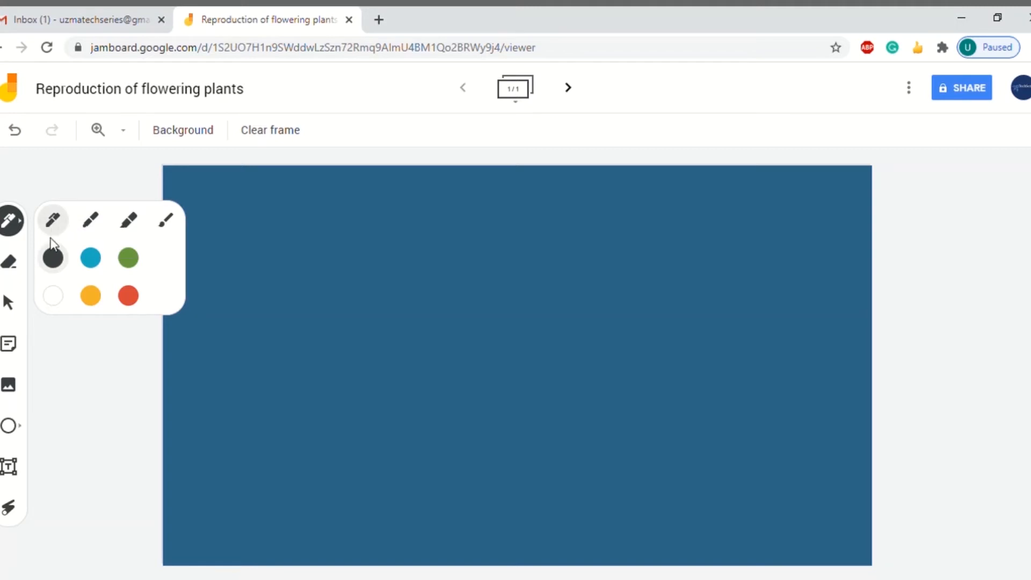
pyautogui.click(51, 297)
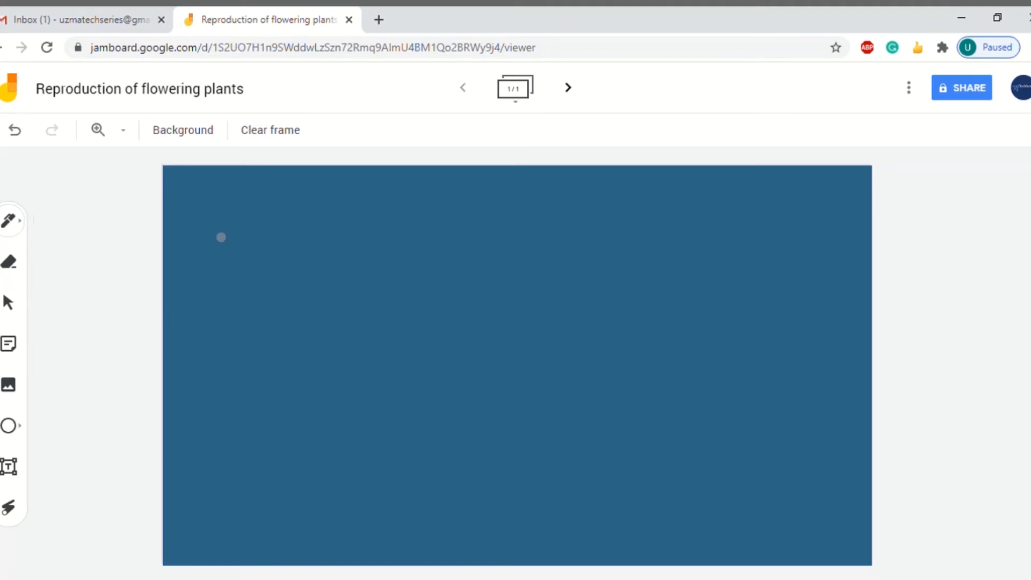
# Handwrite 'Reproducti' in white across the top of the frame
pyautogui.moveTo(215, 238)
pyautogui.mouseDown()
pyautogui.moveTo(216, 212)
pyautogui.moveTo(243, 228)
pyautogui.moveTo(242, 257)
pyautogui.moveTo(290, 243)
pyautogui.mouseUp()
pyautogui.moveTo(304, 208); pyautogui.dragTo(295, 276)
pyautogui.moveTo(324, 214)
pyautogui.mouseDown()
pyautogui.moveTo(340, 246)
pyautogui.moveTo(364, 219)
pyautogui.moveTo(365, 230)
pyautogui.moveTo(403, 234)
pyautogui.moveTo(408, 195)
pyautogui.moveTo(426, 217)
pyautogui.moveTo(457, 197)
pyautogui.mouseUp()
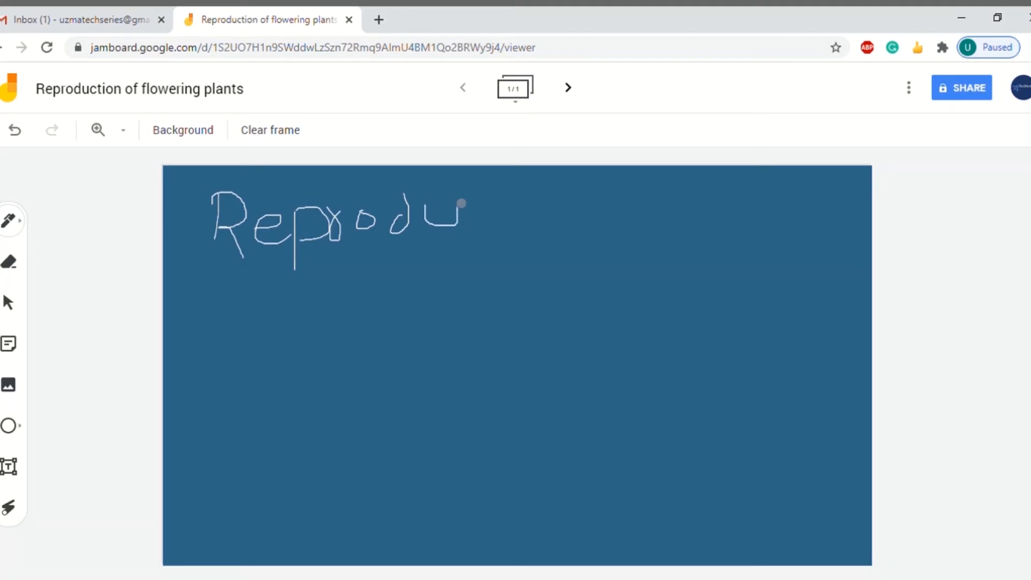
pyautogui.moveTo(518, 207); pyautogui.dragTo(520, 226)
pyautogui.moveTo(545, 173)
pyautogui.mouseDown()
pyautogui.moveTo(543, 220)
pyautogui.moveTo(564, 235)
pyautogui.moveTo(566, 209)
pyautogui.moveTo(581, 233)
pyautogui.mouseUp()
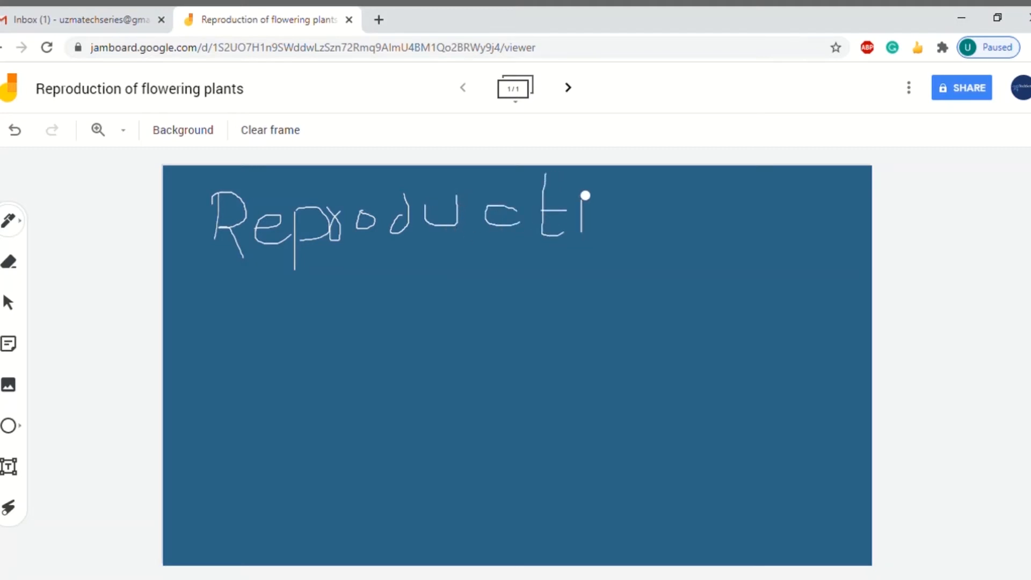
pyautogui.moveTo(580, 190)
pyautogui.mouseDown()
pyautogui.moveTo(633, 235)
pyautogui.moveTo(623, 205)
pyautogui.moveTo(649, 241)
pyautogui.moveTo(695, 224)
pyautogui.moveTo(704, 237)
pyautogui.moveTo(720, 231)
pyautogui.mouseUp()
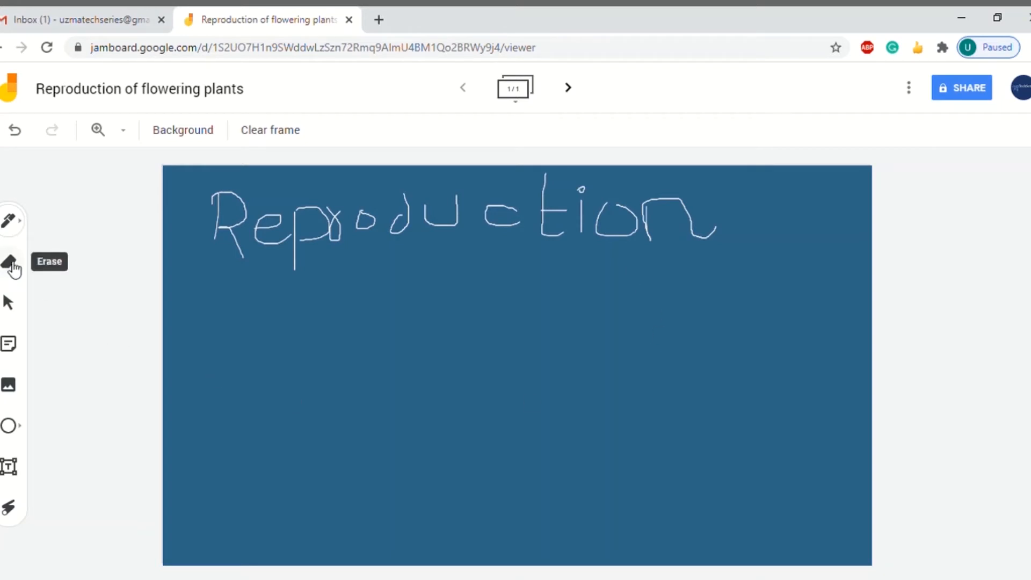
# Add a yellow sticky note reading 'Stages of flowering plant'
pyautogui.click(13, 352)
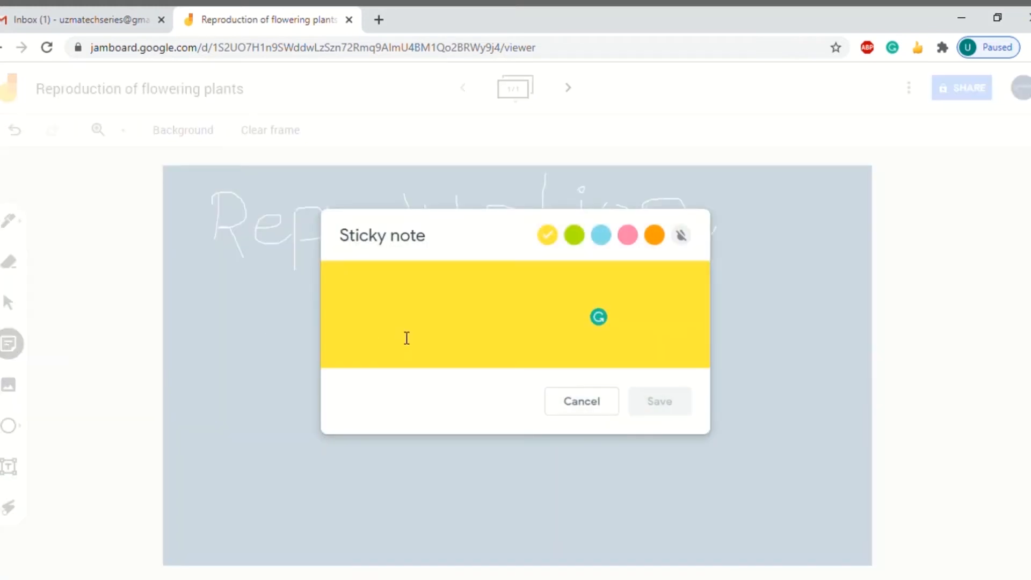
pyautogui.write('S')
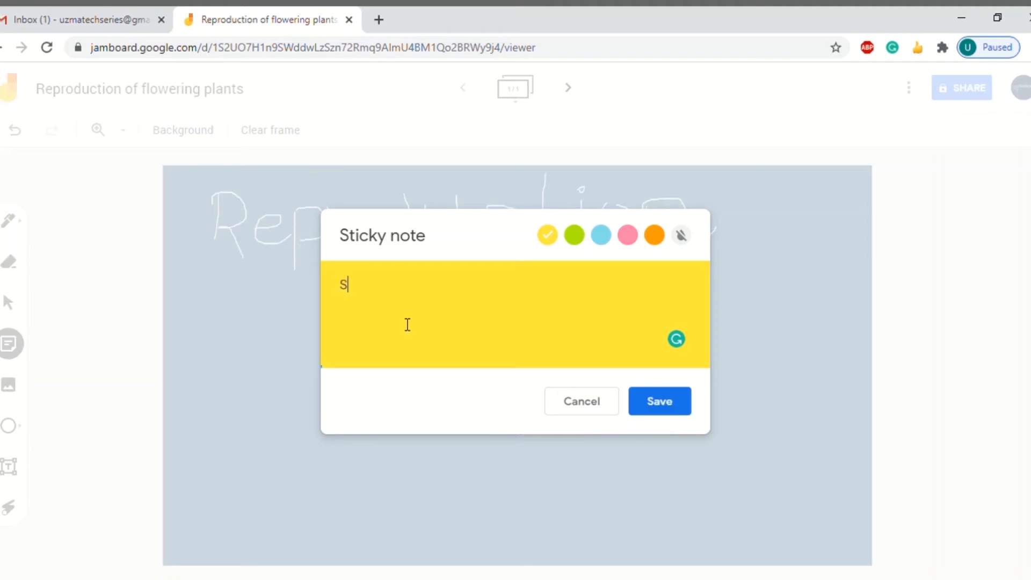
pyautogui.write('tages of fl')
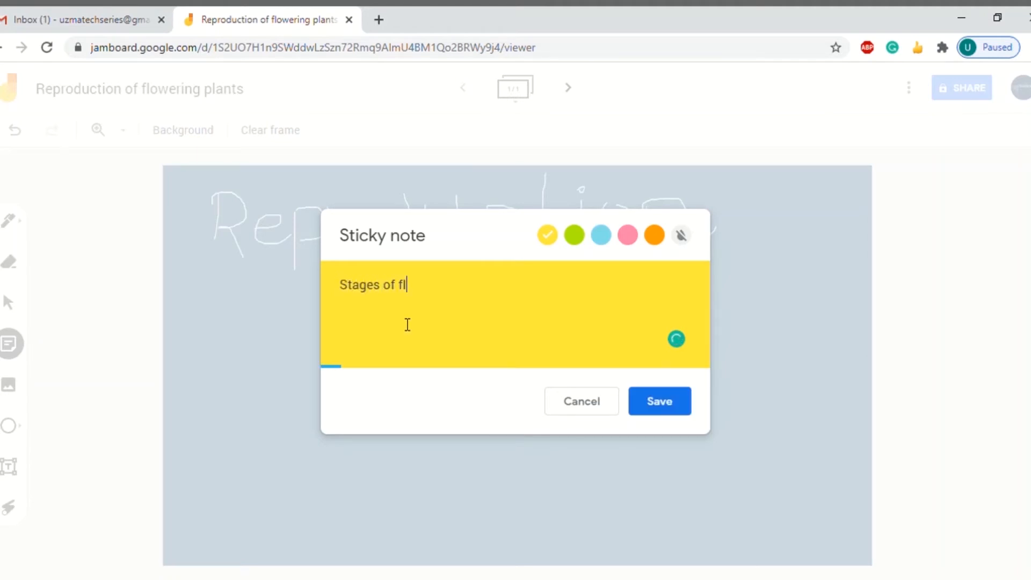
pyautogui.write('owering plant')
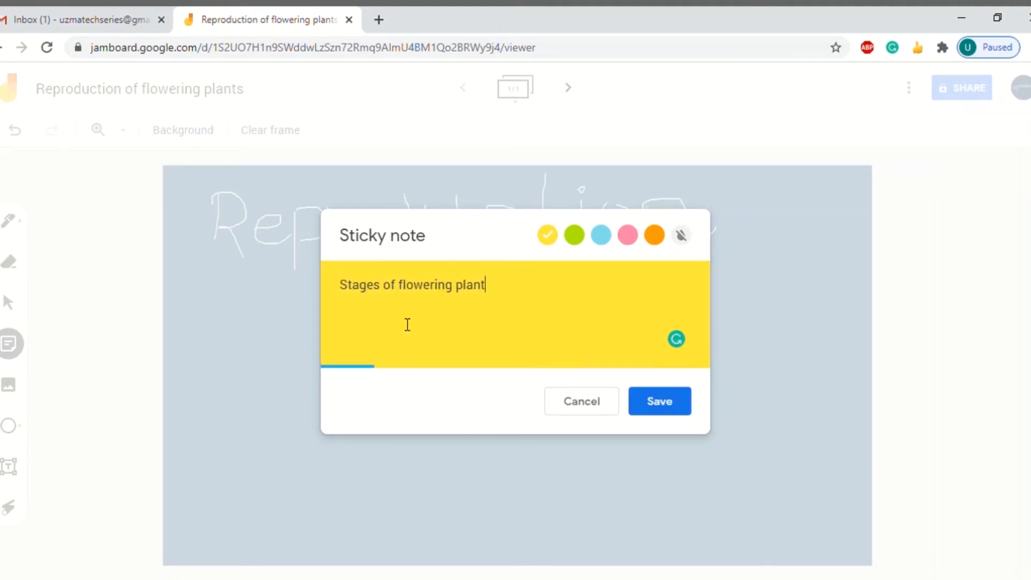
pyautogui.click(656, 395)
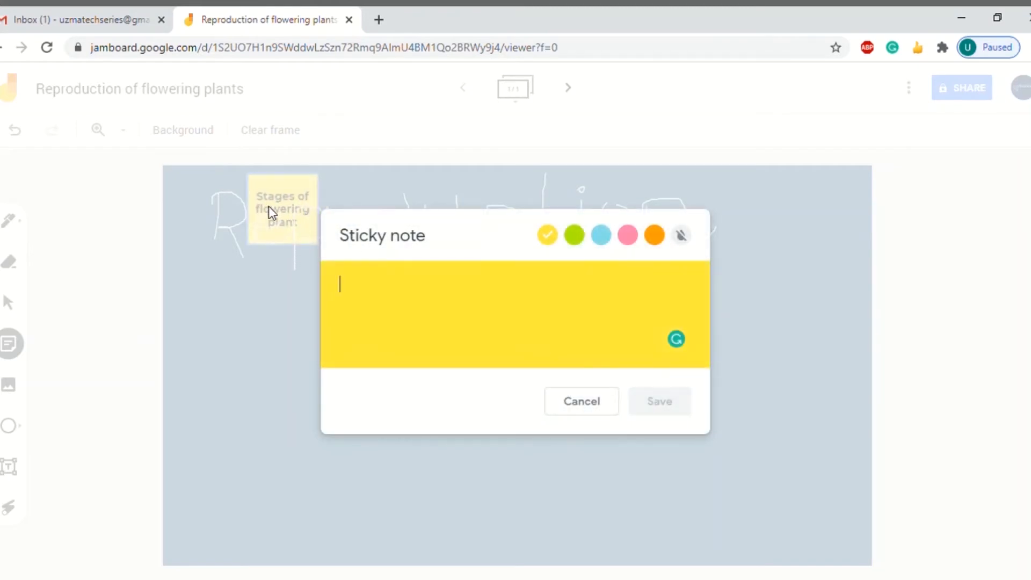
pyautogui.click(592, 400)
# Move the Stages note below the heading and enlarge it
pyautogui.moveTo(271, 209); pyautogui.dragTo(260, 343)
pyautogui.moveTo(319, 394); pyautogui.dragTo(425, 476)
pyautogui.click(408, 314)
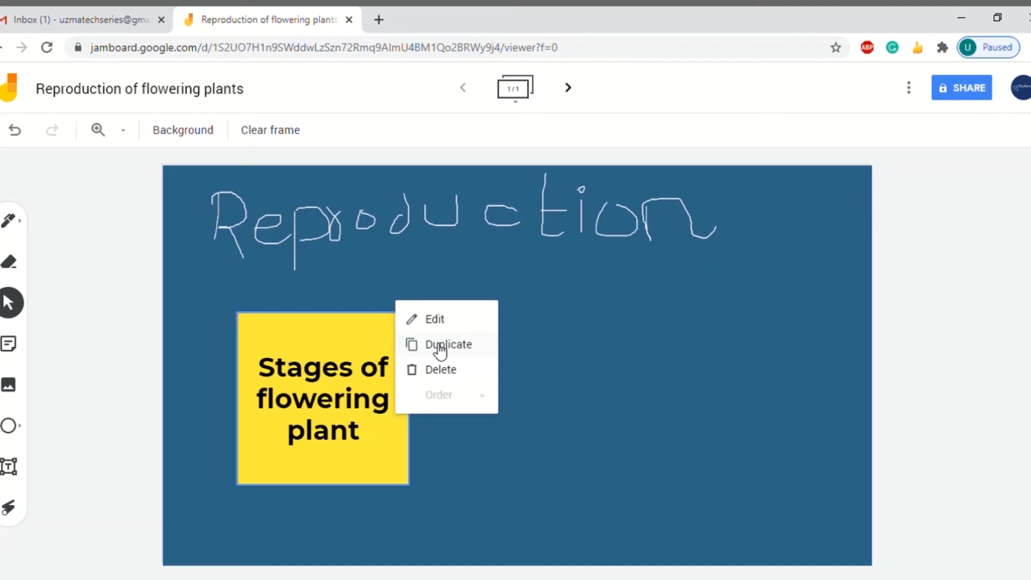
# Duplicate the note and change the copy's text to 'First stage: Pollination'
pyautogui.click(440, 346)
pyautogui.moveTo(340, 396); pyautogui.dragTo(576, 352)
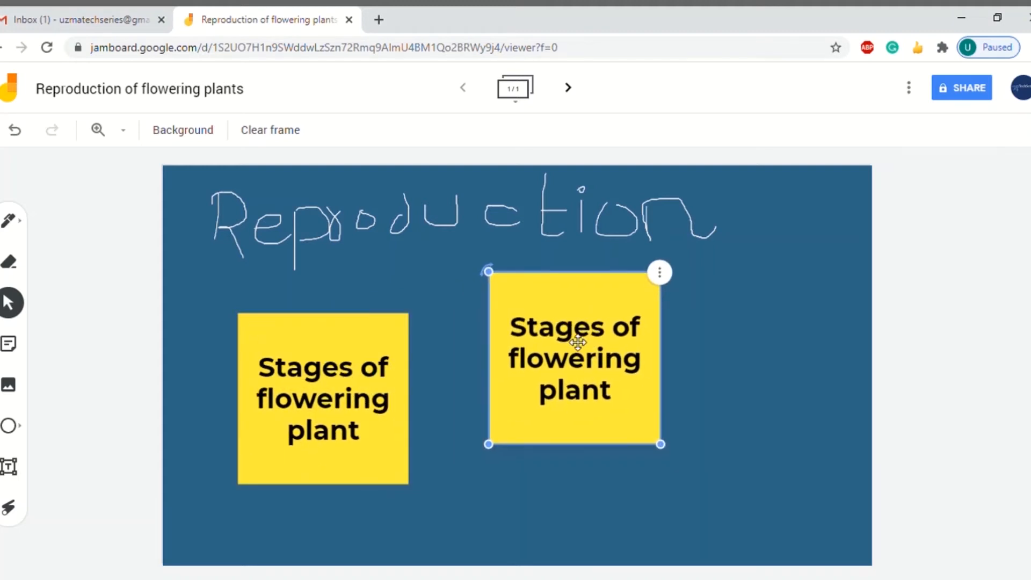
pyautogui.doubleClick(577, 351)
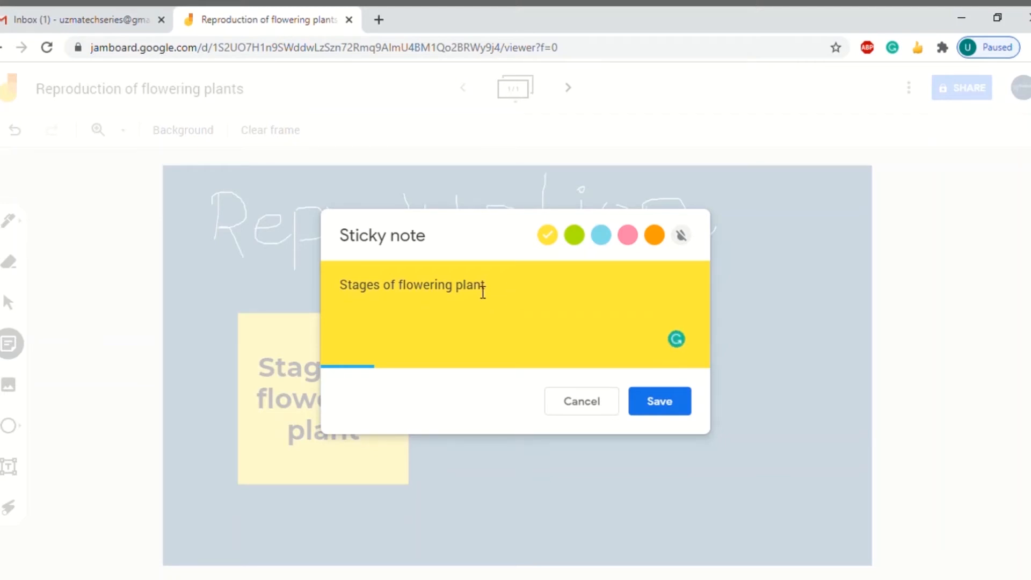
pyautogui.moveTo(485, 287); pyautogui.dragTo(313, 278)
pyautogui.write('F')
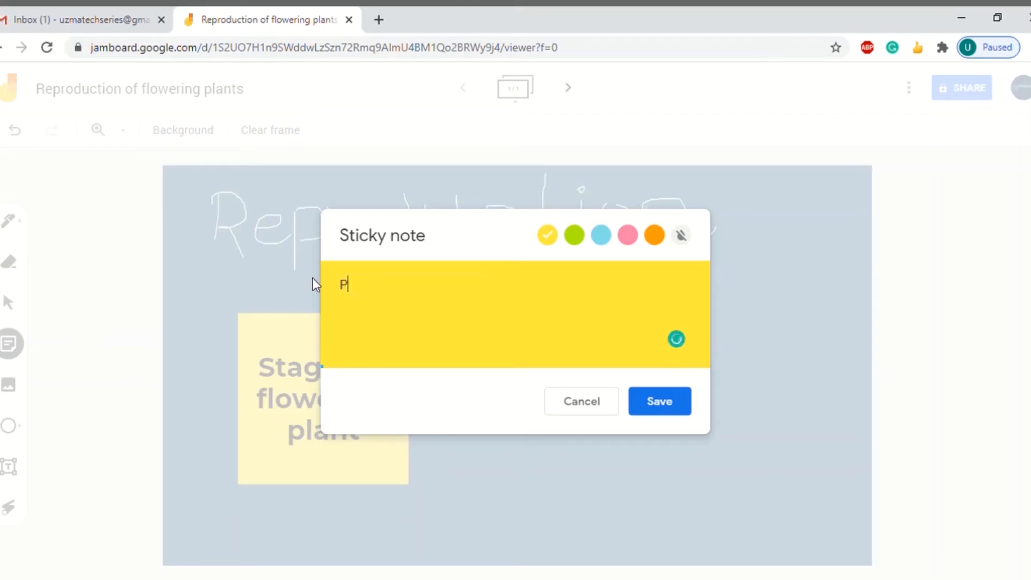
pyautogui.press('BackSpace')
pyautogui.write('First stage :')
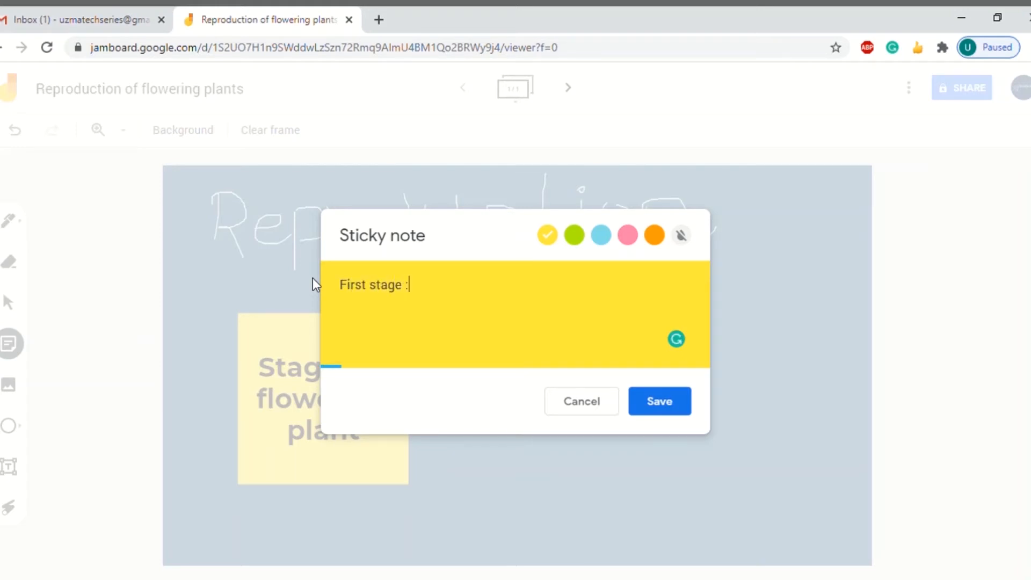
pyautogui.write(' Pollination')
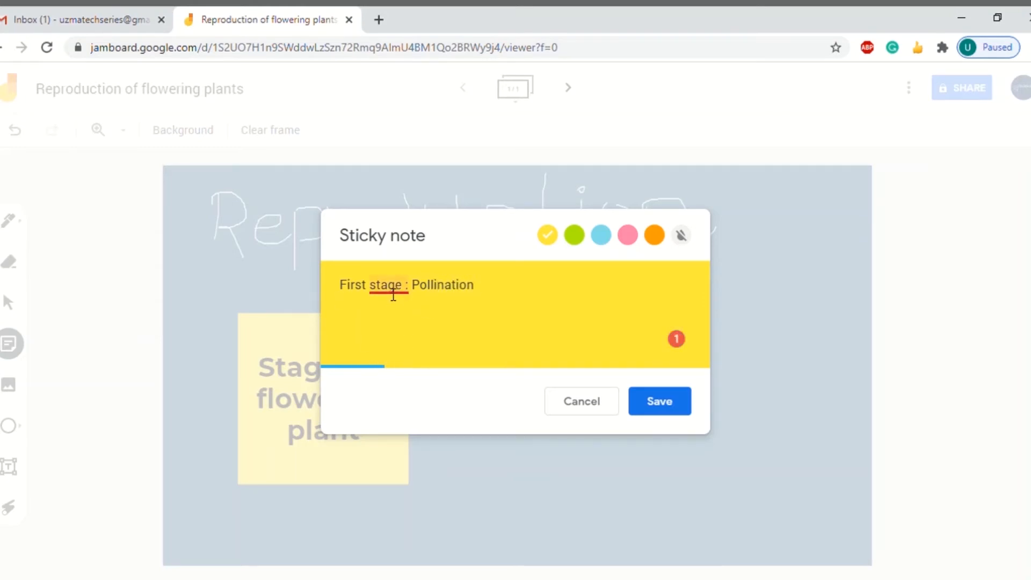
pyautogui.moveTo(392, 293)
pyautogui.click(414, 325)
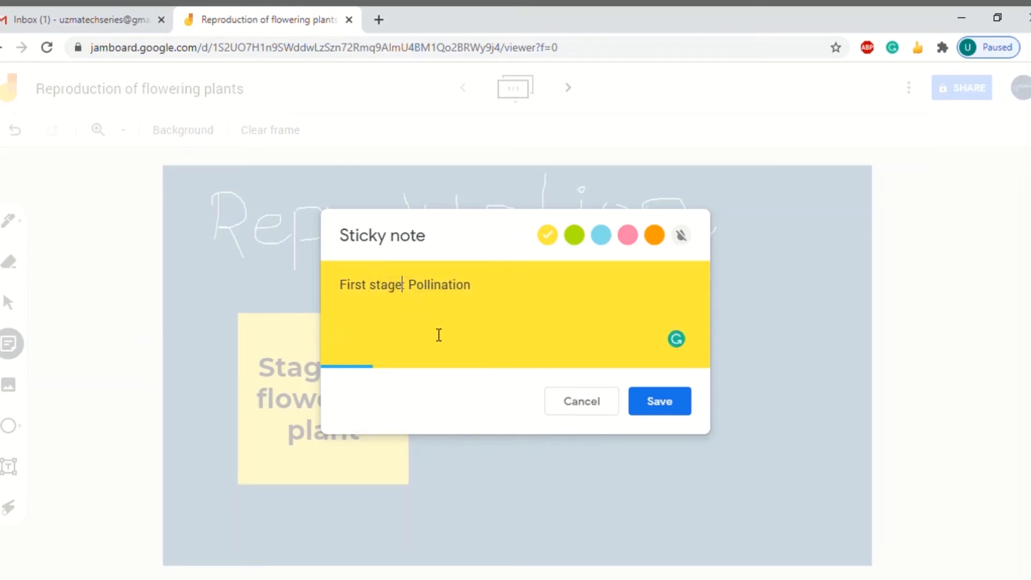
pyautogui.click(655, 409)
# Arrange the two notes side by side and shrink the Pollination note
pyautogui.moveTo(354, 408); pyautogui.dragTo(347, 363)
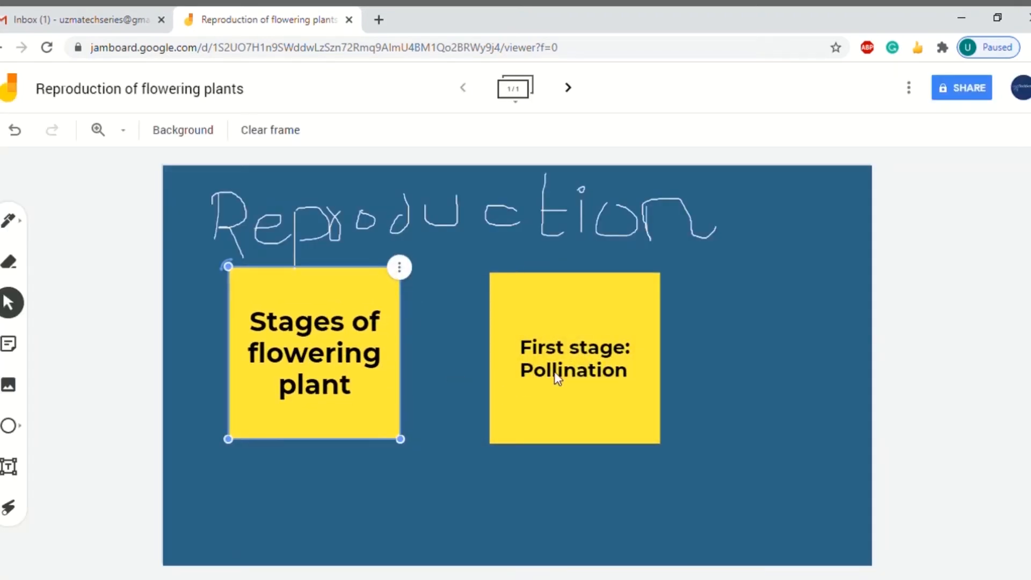
pyautogui.moveTo(555, 375); pyautogui.dragTo(521, 374)
pyautogui.moveTo(628, 451); pyautogui.dragTo(479, 330)
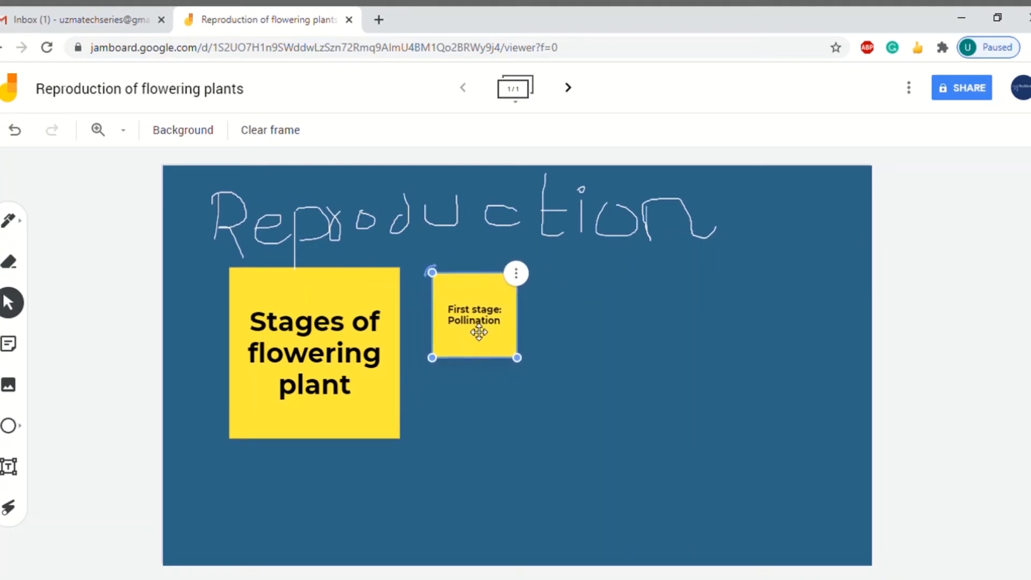
# Draw a text box below the First stage: Pollination note
pyautogui.click(566, 369)
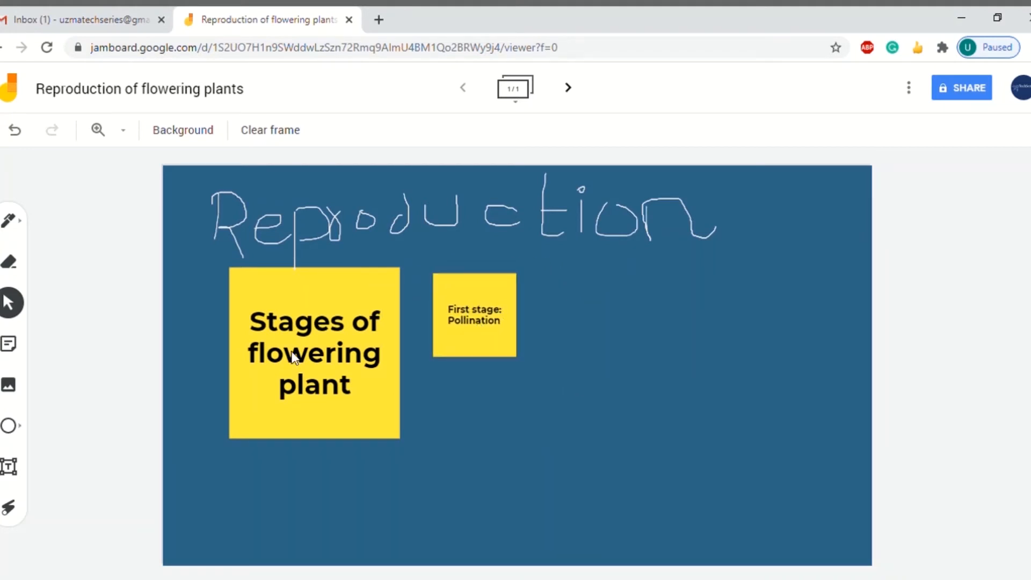
pyautogui.click(10, 425)
pyautogui.click(22, 428)
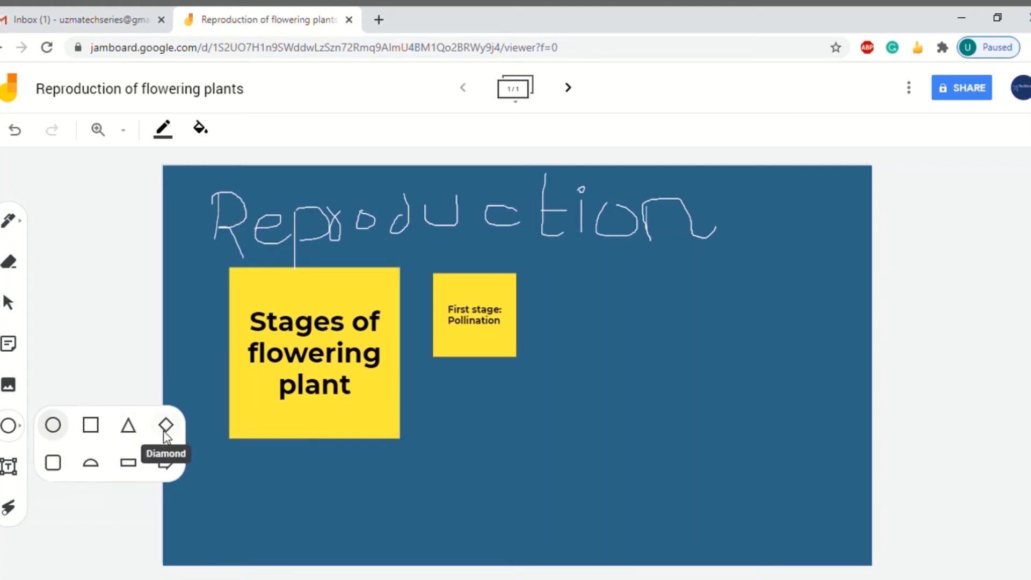
pyautogui.click(8, 473)
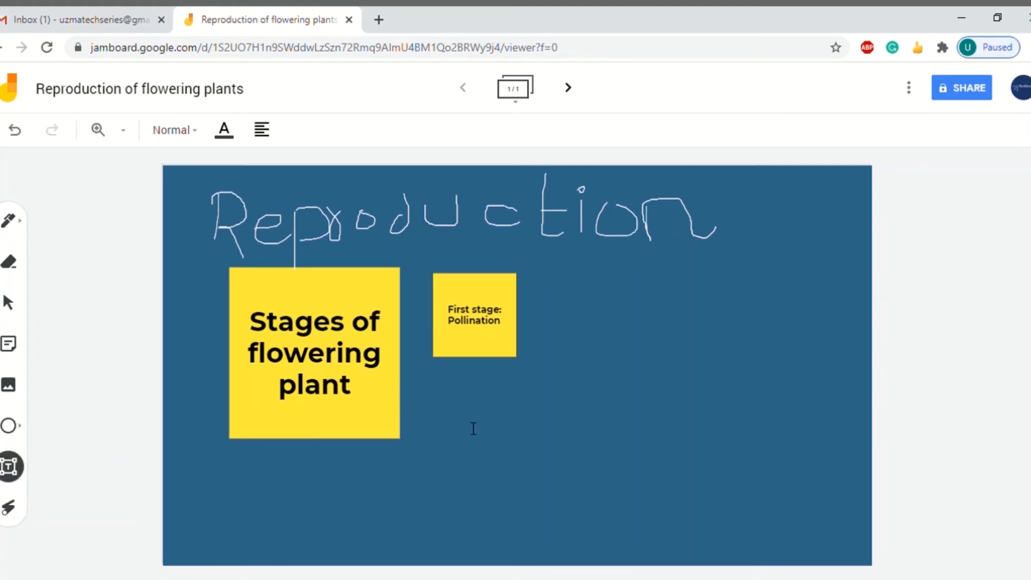
pyautogui.moveTo(472, 370); pyautogui.dragTo(566, 396)
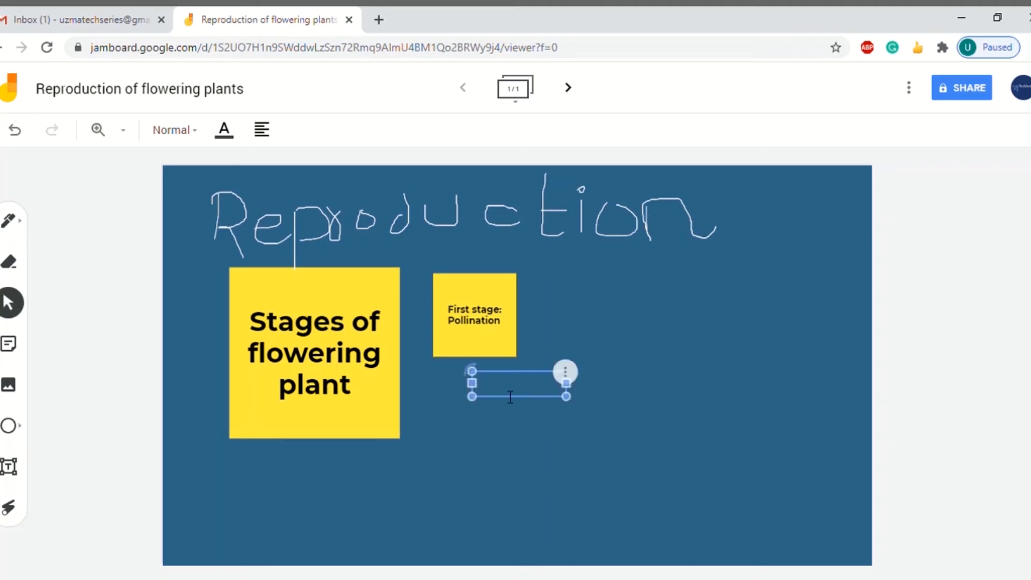
# Type 'Fertilization' in white, then enlarge the text and shift it down-left
pyautogui.click(224, 129)
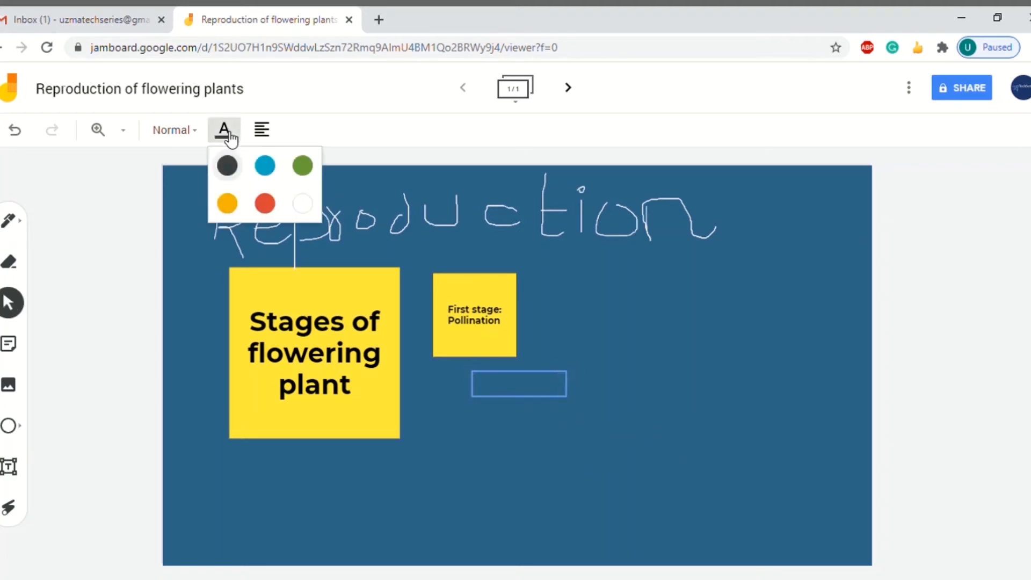
pyautogui.click(300, 205)
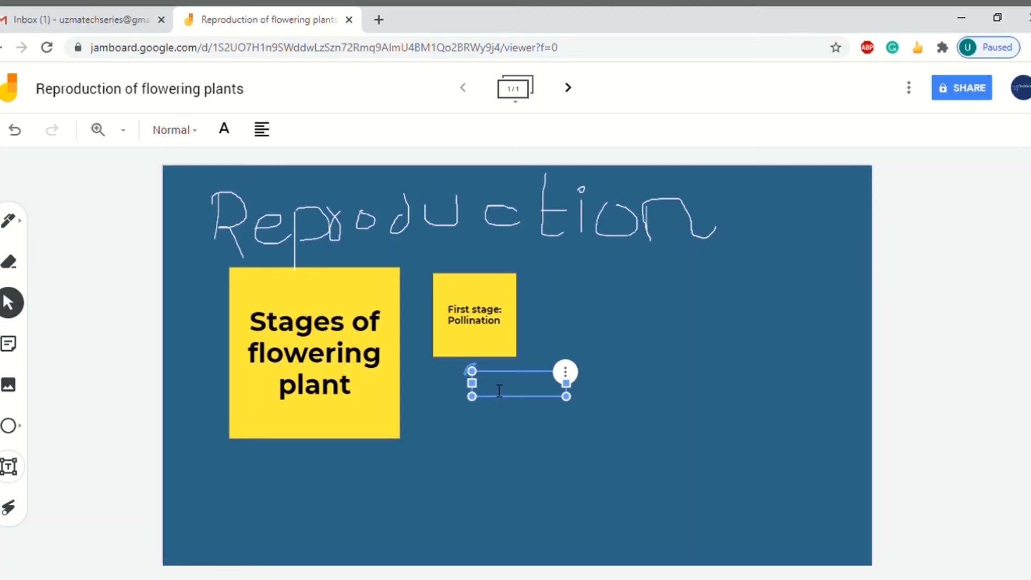
pyautogui.write('Fertiliz')
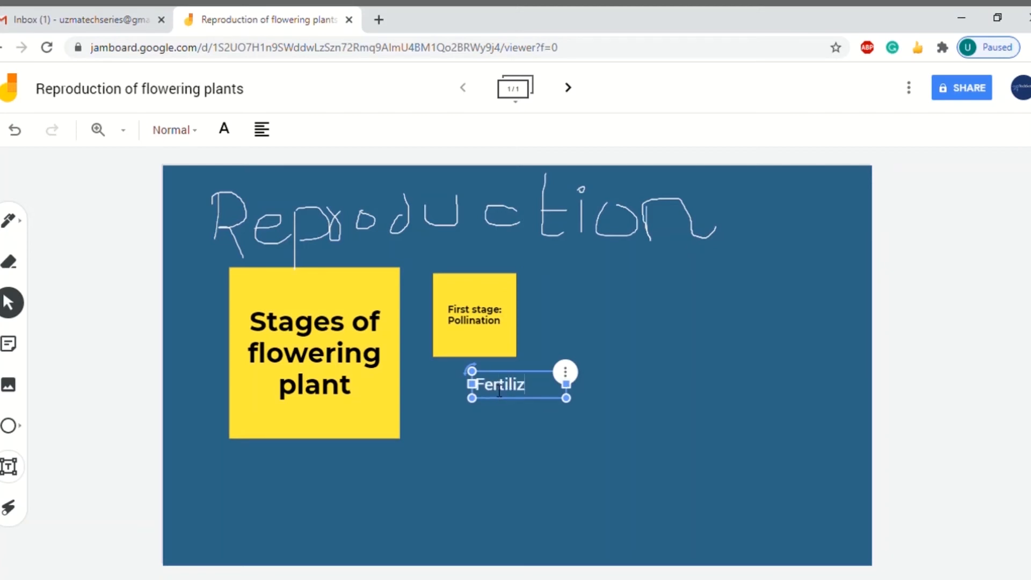
pyautogui.write('ation')
pyautogui.moveTo(570, 408); pyautogui.dragTo(782, 455)
pyautogui.moveTo(651, 432); pyautogui.dragTo(607, 451)
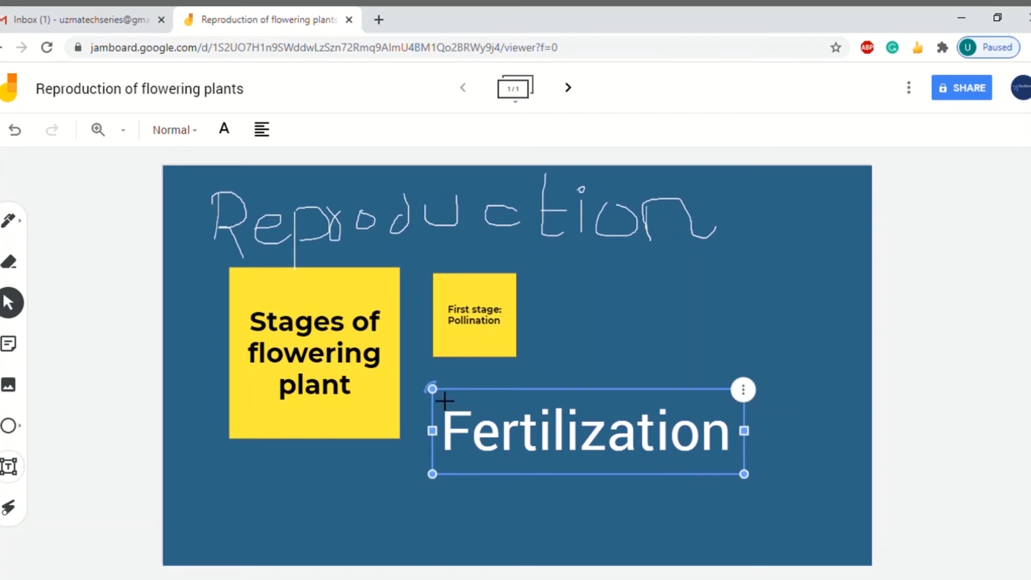
pyautogui.click(673, 260)
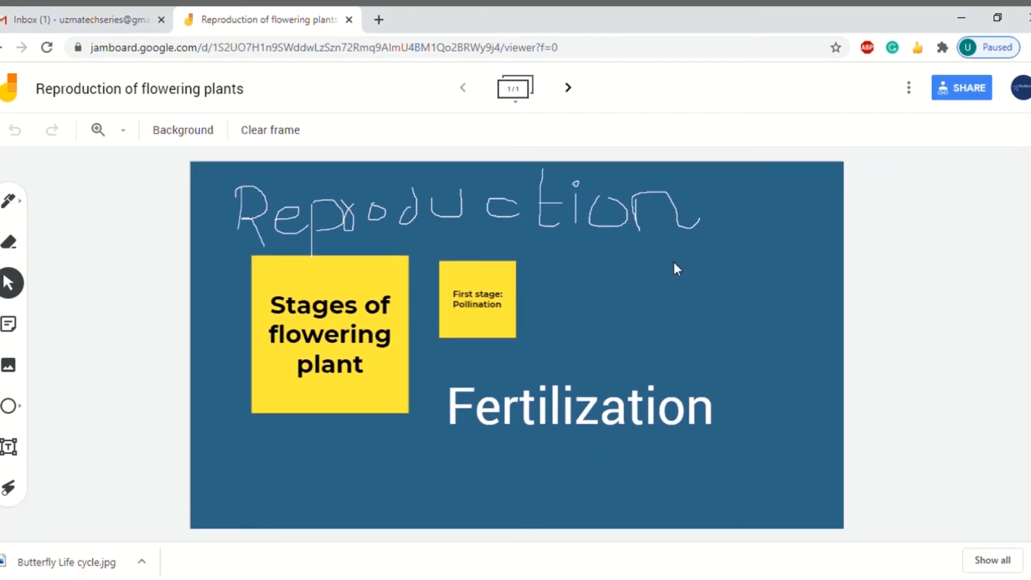
# Search Google Images for plants and insert the terracotta potted plant picture
pyautogui.click(9, 370)
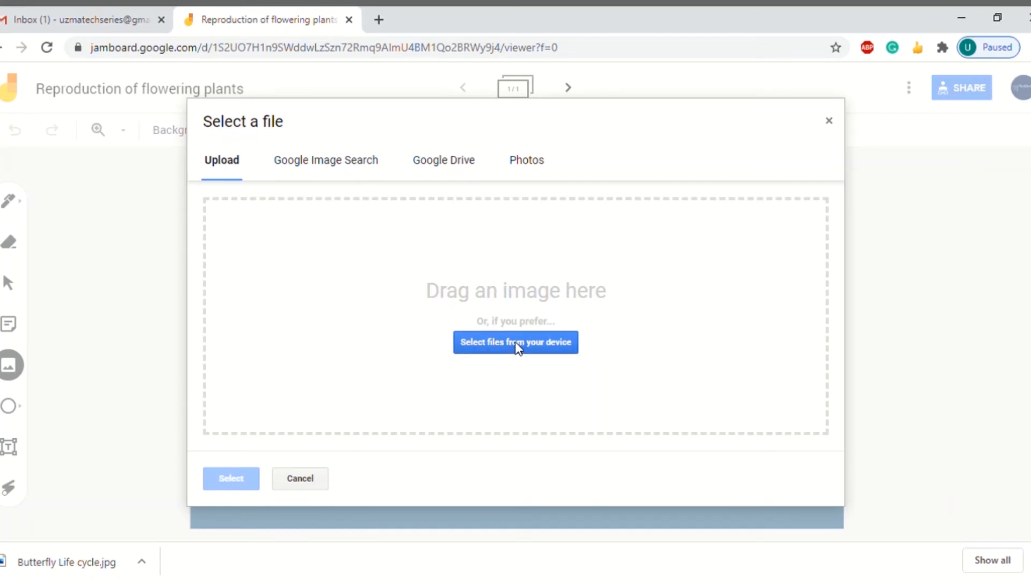
pyautogui.click(336, 164)
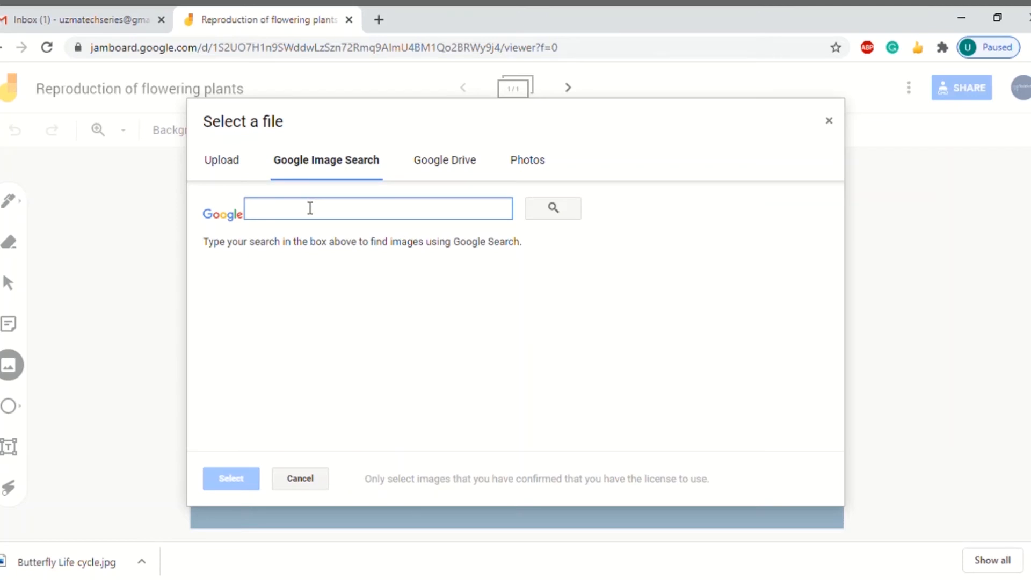
pyautogui.write('plants')
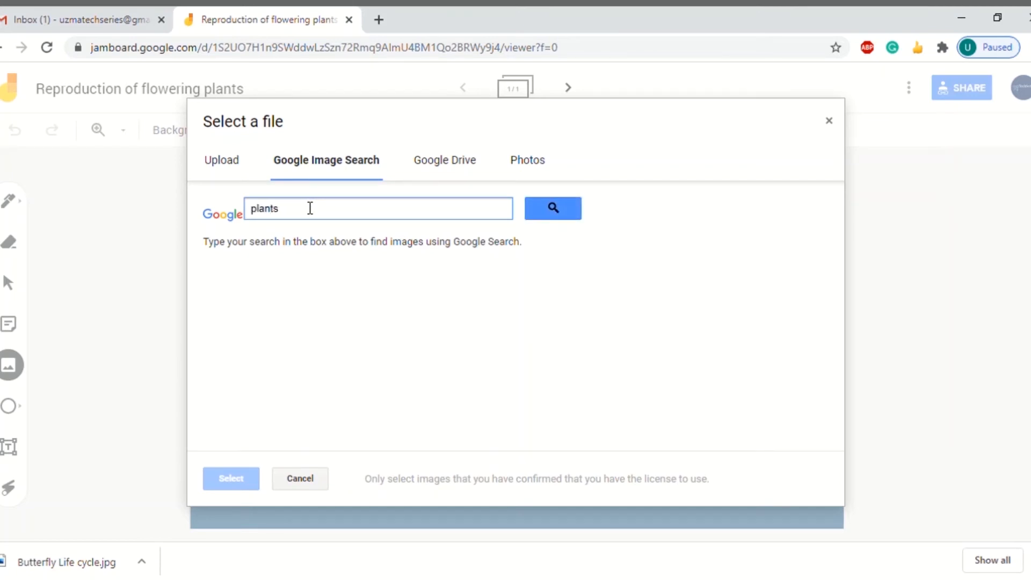
pyautogui.click(553, 208)
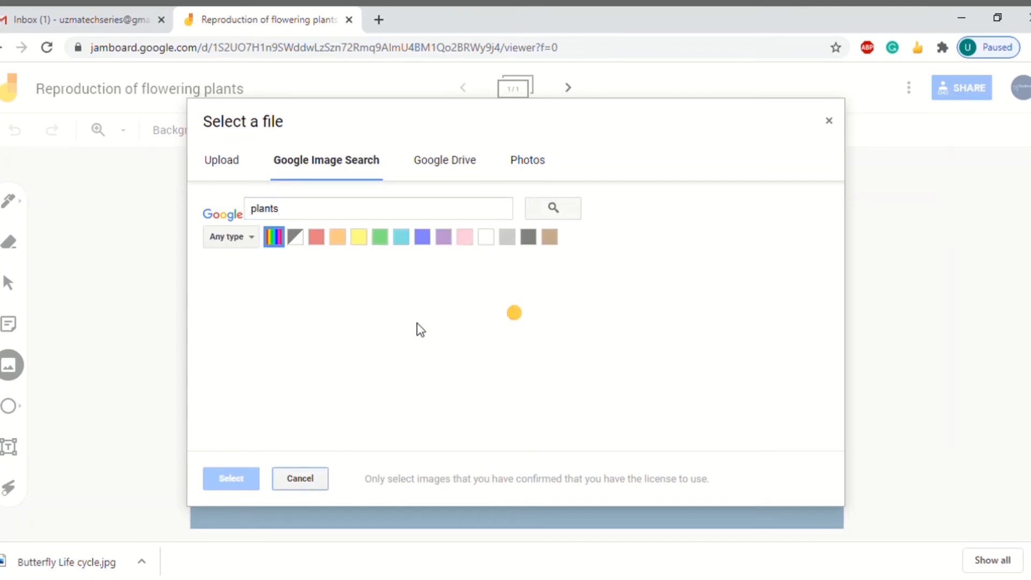
pyautogui.scroll(-3, 423, 333)
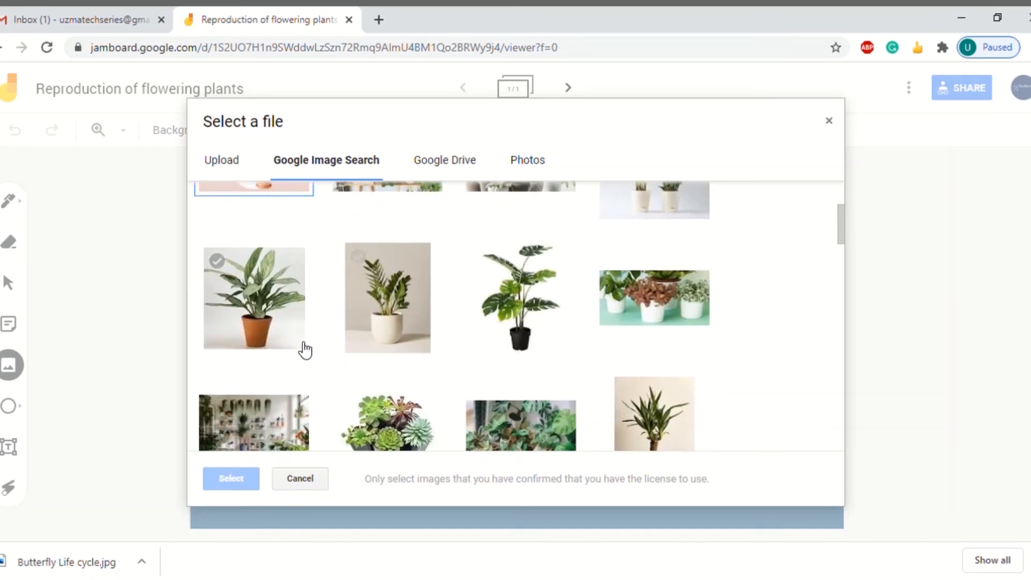
pyautogui.click(295, 294)
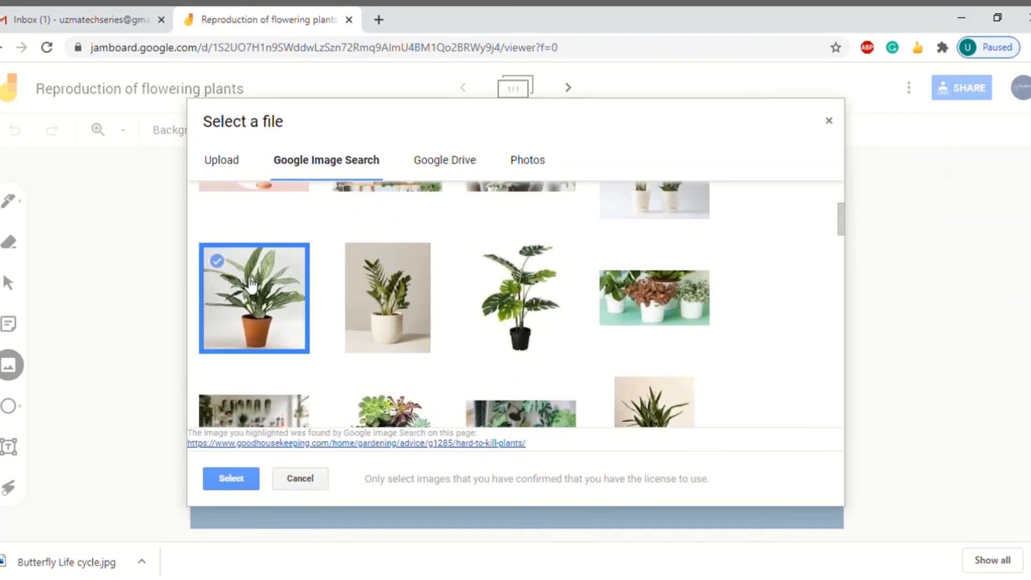
pyautogui.click(240, 478)
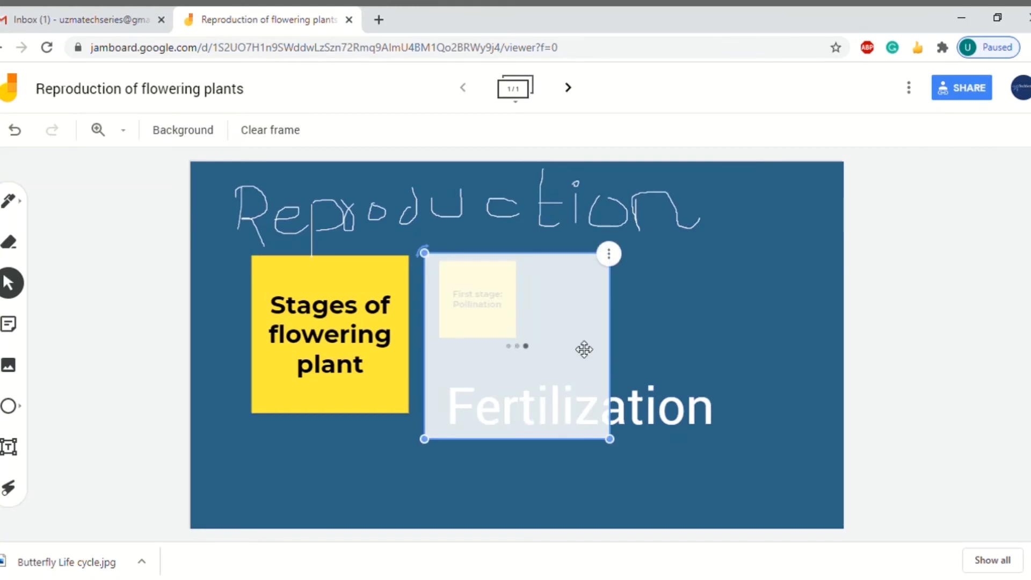
# Move the plant image up and to the right and tilt it slightly clockwise
pyautogui.moveTo(512, 328); pyautogui.dragTo(665, 306)
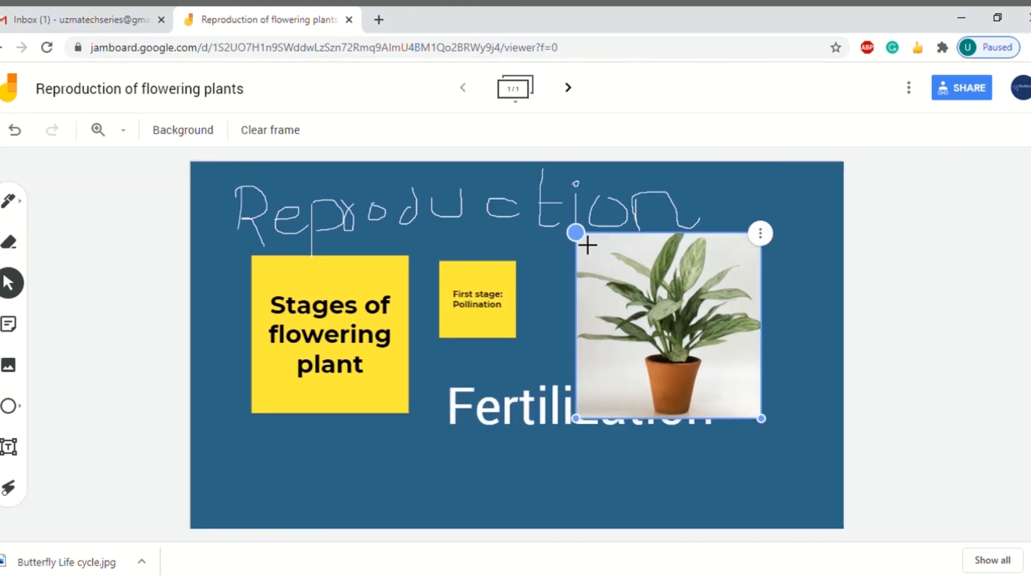
pyautogui.moveTo(575, 233); pyautogui.dragTo(585, 223)
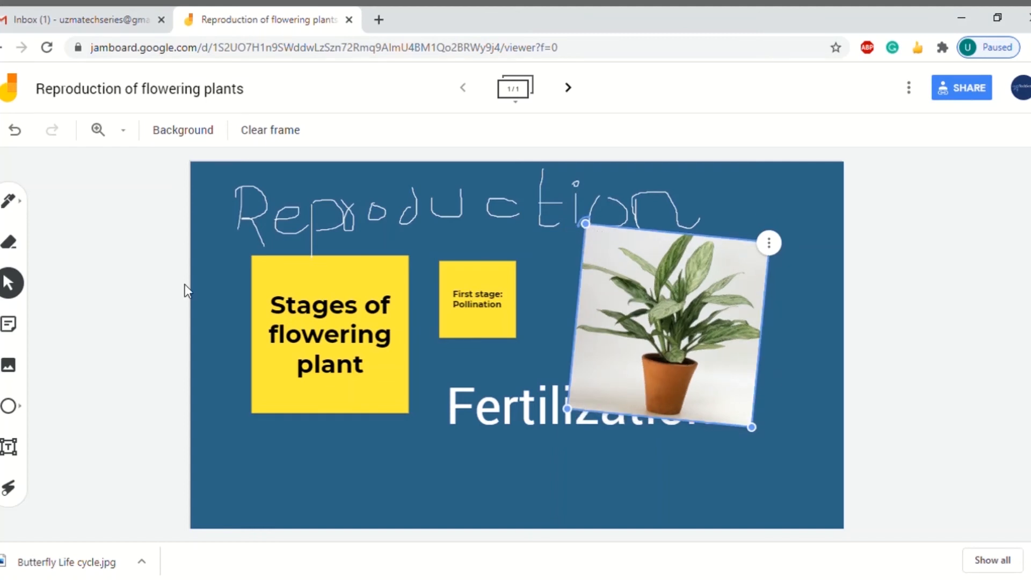
pyautogui.click(13, 287)
# Shrink the plant image, rotate it upright, and place it above-right so 'Fertilization' shows
pyautogui.moveTo(596, 240); pyautogui.dragTo(621, 306)
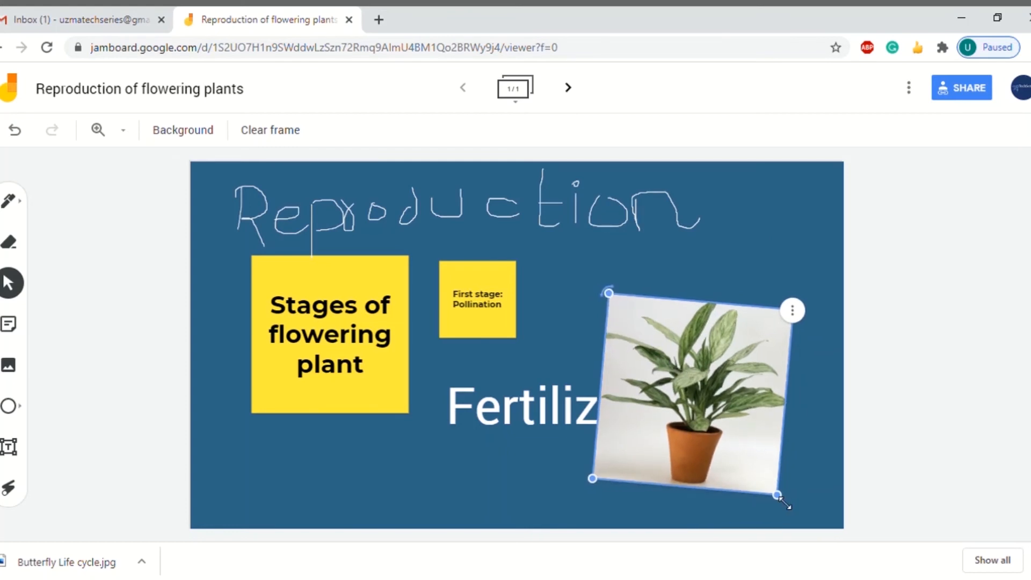
pyautogui.moveTo(779, 497); pyautogui.dragTo(699, 402)
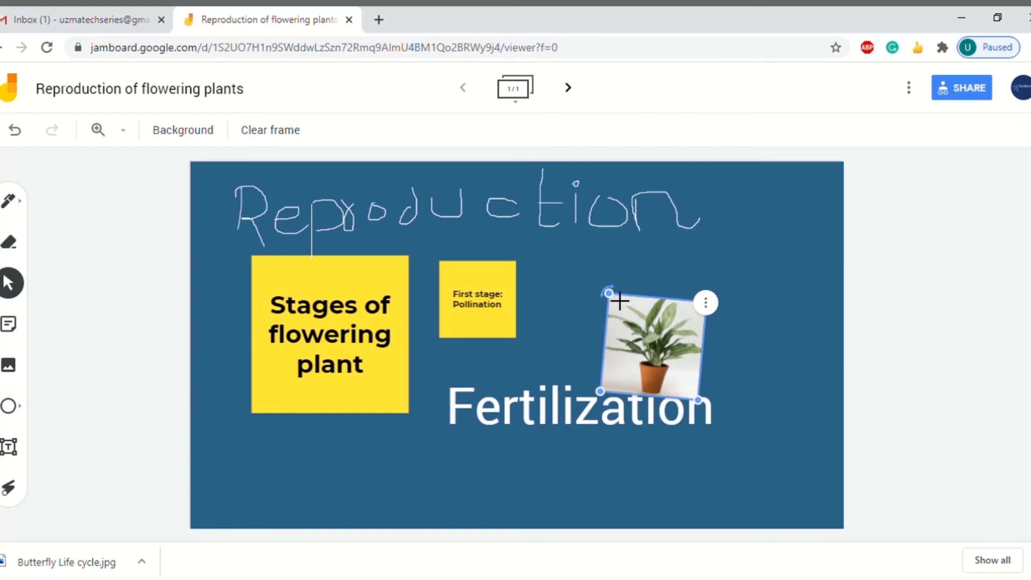
pyautogui.moveTo(607, 294); pyautogui.dragTo(604, 297)
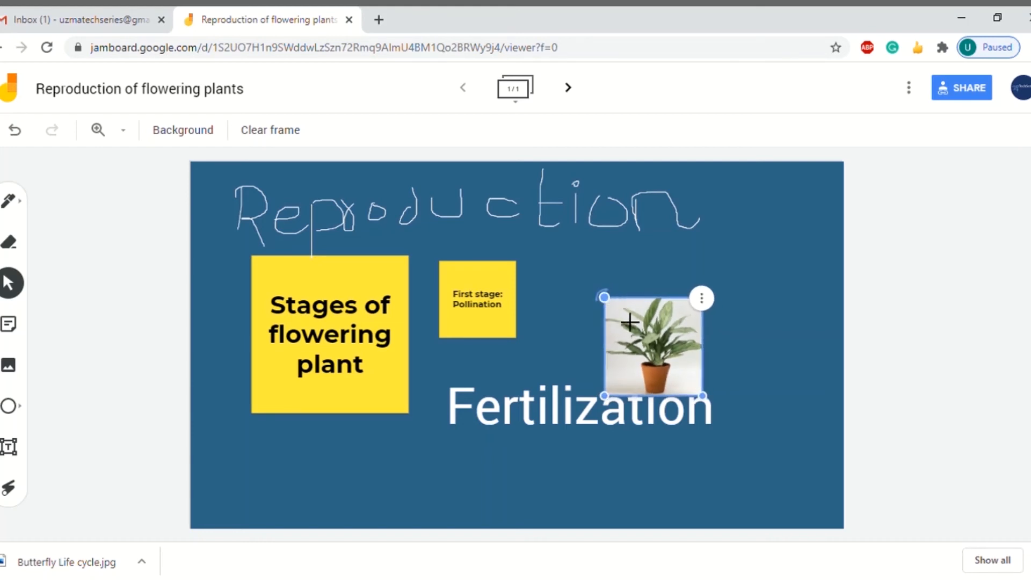
pyautogui.moveTo(649, 356); pyautogui.dragTo(670, 322)
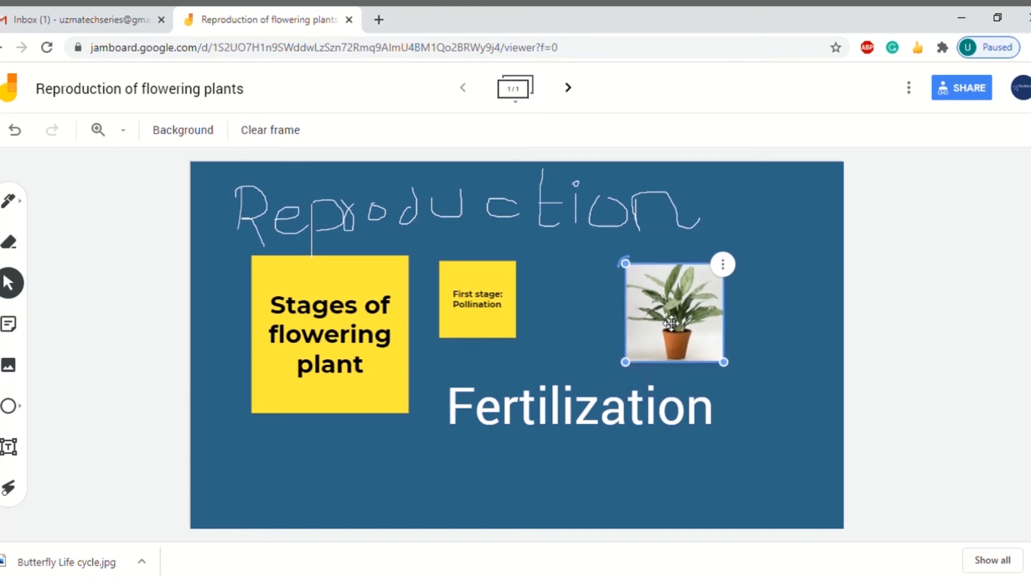
pyautogui.click(730, 380)
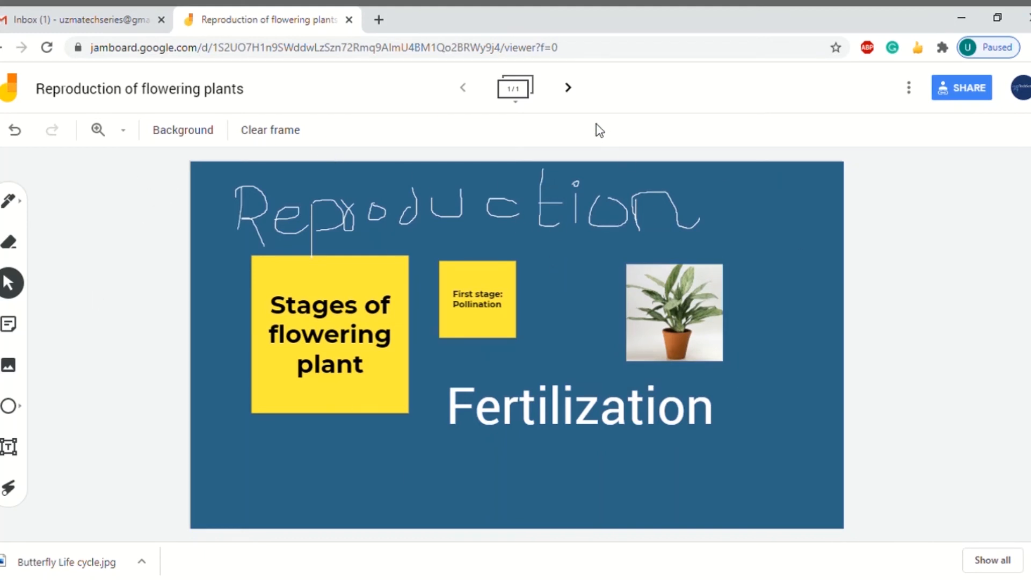
# Add two blank frames after frame 1 in the frames overview, then return to the board
pyautogui.click(517, 105)
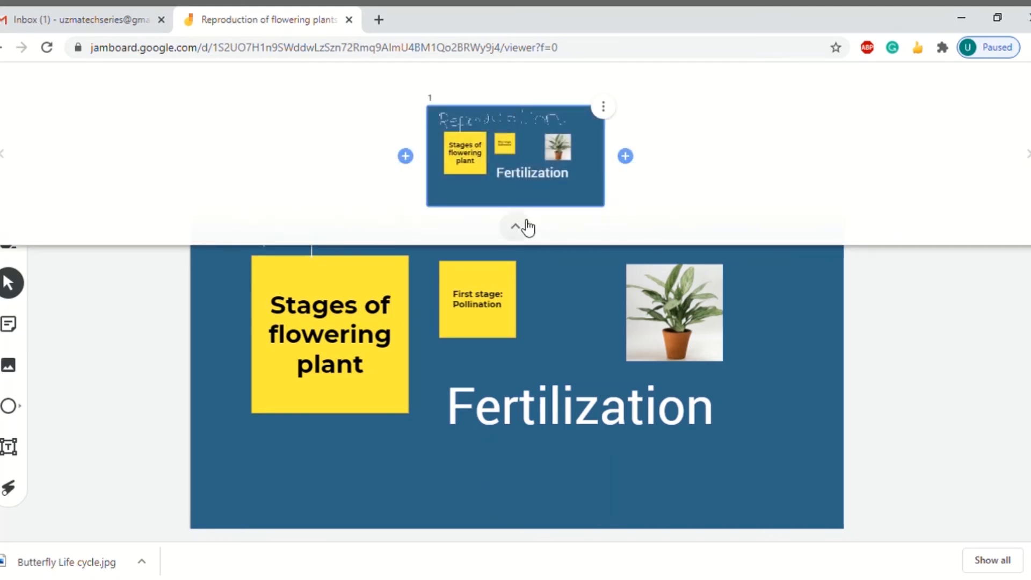
pyautogui.click(624, 157)
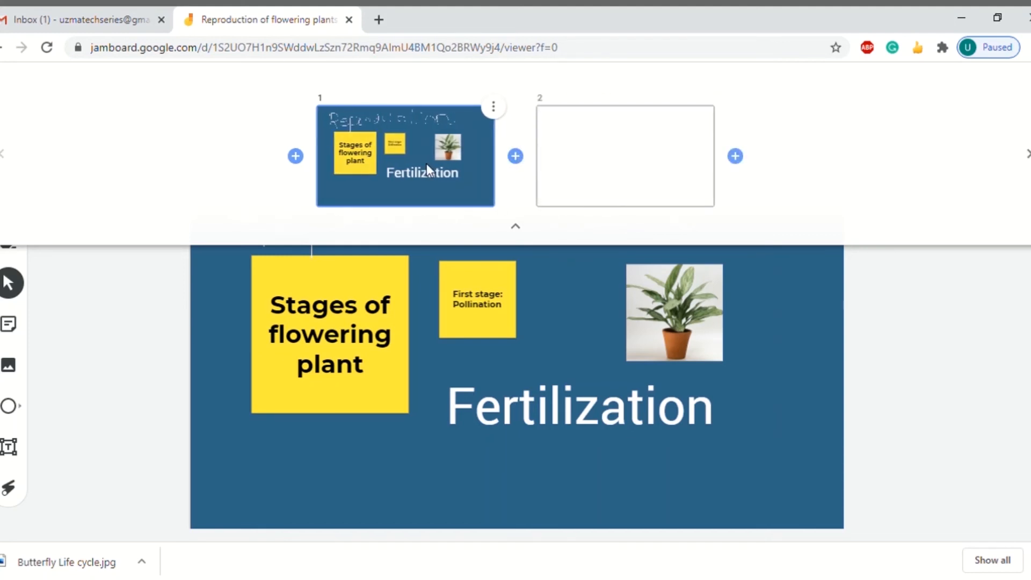
pyautogui.click(636, 166)
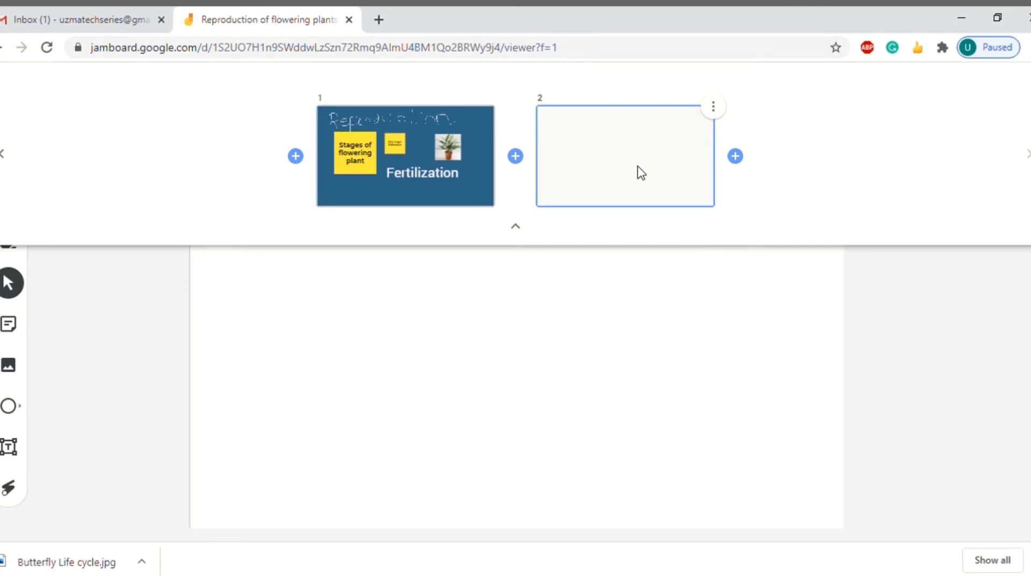
pyautogui.click(734, 156)
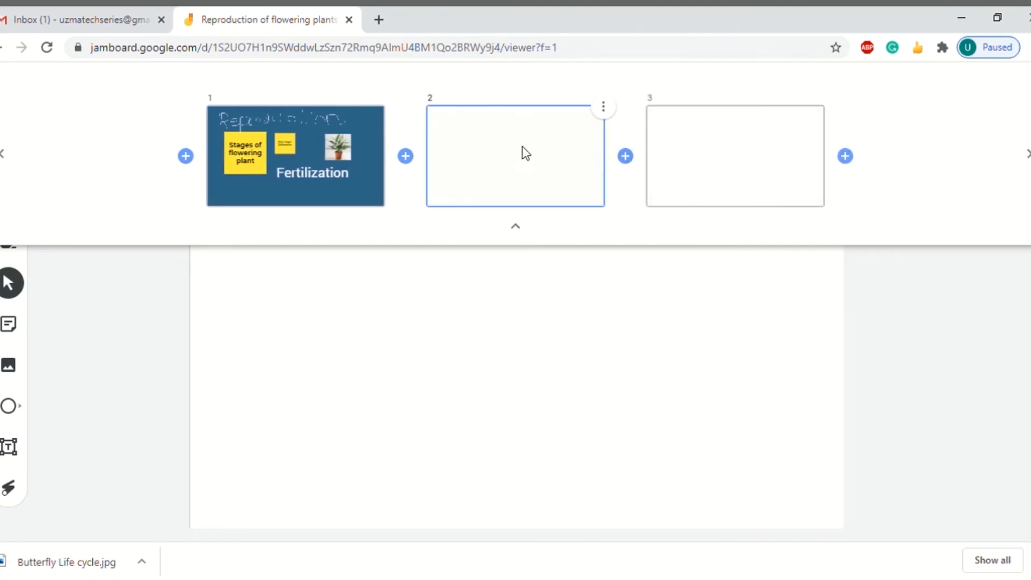
pyautogui.click(517, 229)
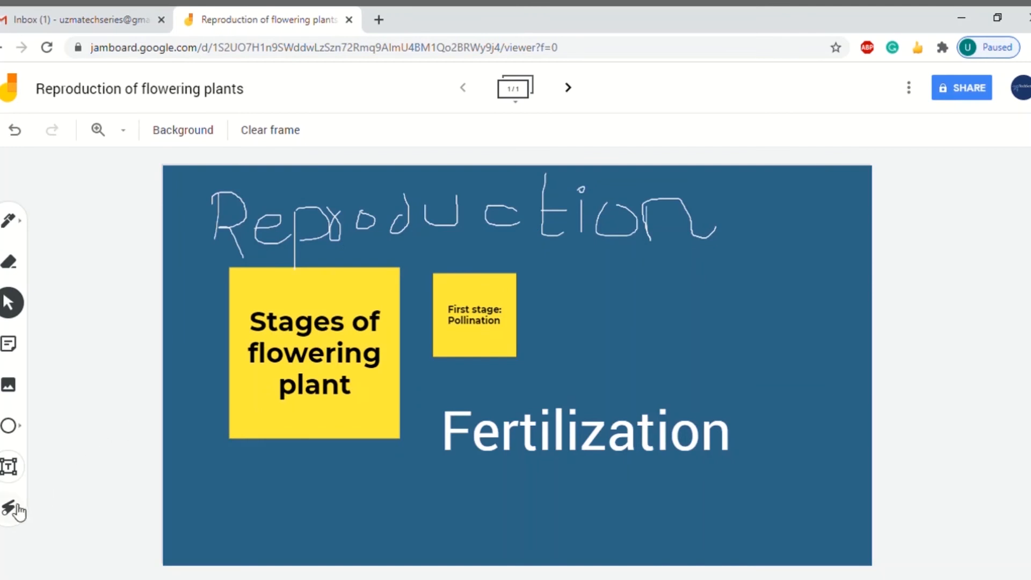
# Circle the 'Stages of flowering plant' note and sweep over the 'Reproduction' title with the laser
pyautogui.click(12, 510)
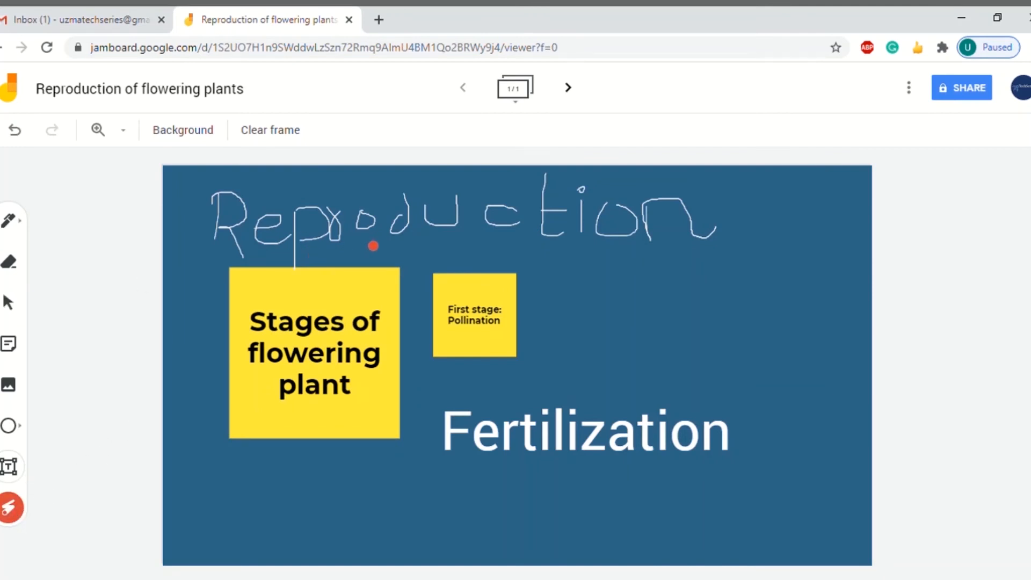
pyautogui.moveTo(564, 320)
pyautogui.mouseDown()
pyautogui.moveTo(392, 364)
pyautogui.moveTo(512, 223)
pyautogui.moveTo(558, 323)
pyautogui.mouseUp()
pyautogui.moveTo(385, 449)
pyautogui.mouseDown()
pyautogui.moveTo(336, 485)
pyautogui.moveTo(238, 254)
pyautogui.moveTo(412, 398)
pyautogui.mouseUp()
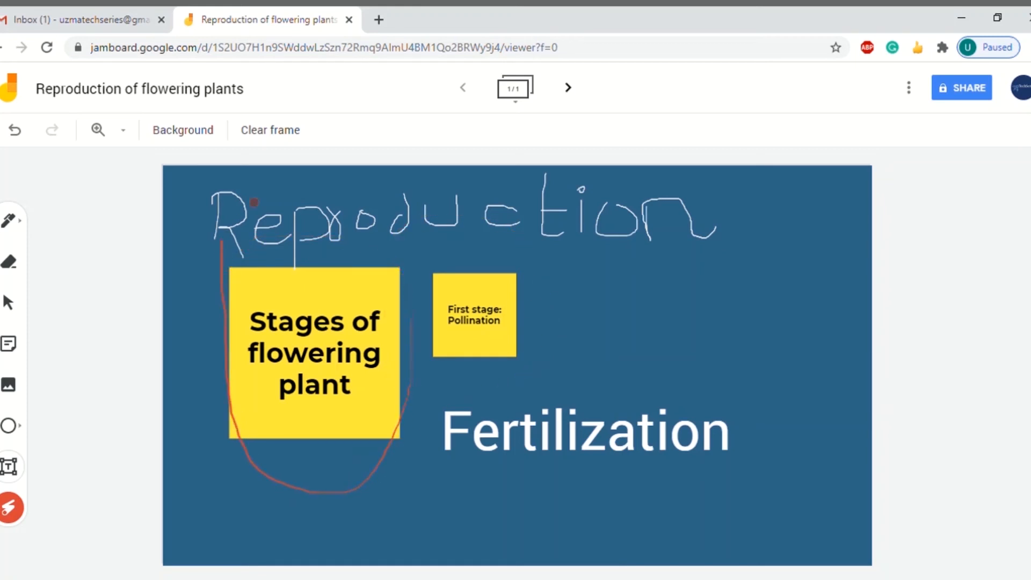
pyautogui.moveTo(221, 237)
pyautogui.mouseDown()
pyautogui.moveTo(582, 262)
pyautogui.moveTo(575, 339)
pyautogui.moveTo(698, 376)
pyautogui.moveTo(489, 510)
pyautogui.moveTo(567, 370)
pyautogui.moveTo(712, 364)
pyautogui.mouseUp()
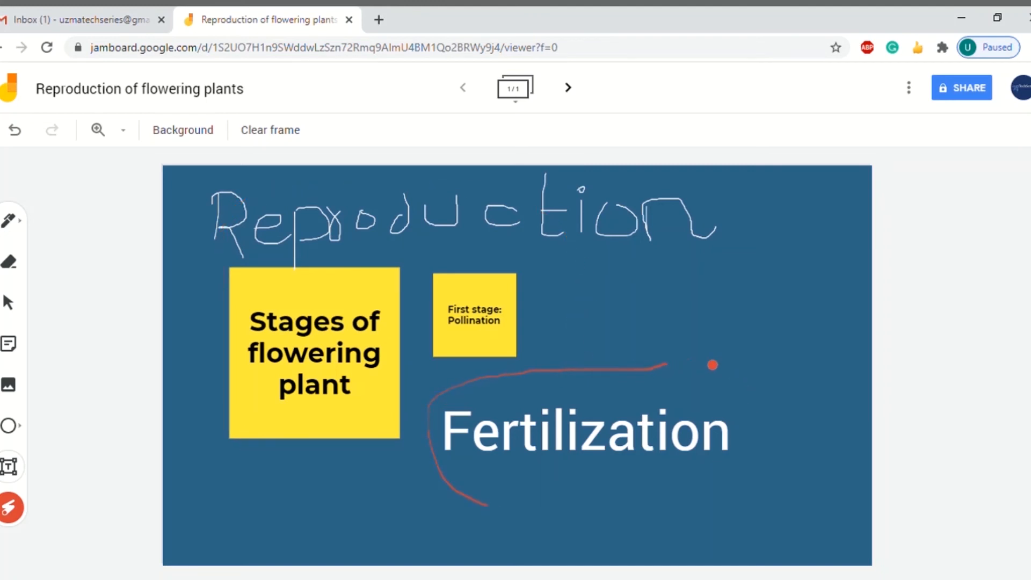
# Dismiss the More actions menu and open the jam's Share dialog
pyautogui.click(914, 92)
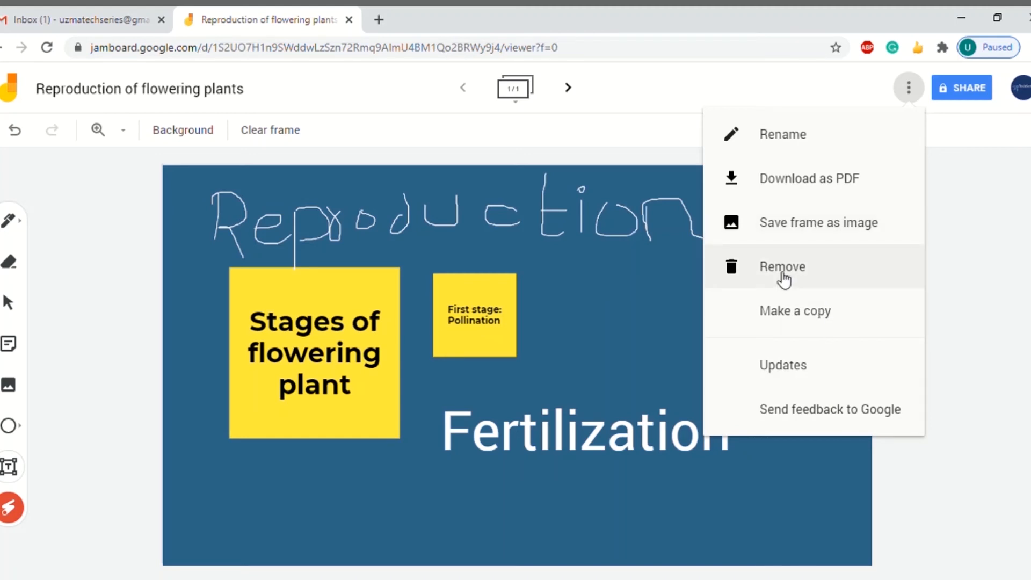
pyautogui.click(1003, 178)
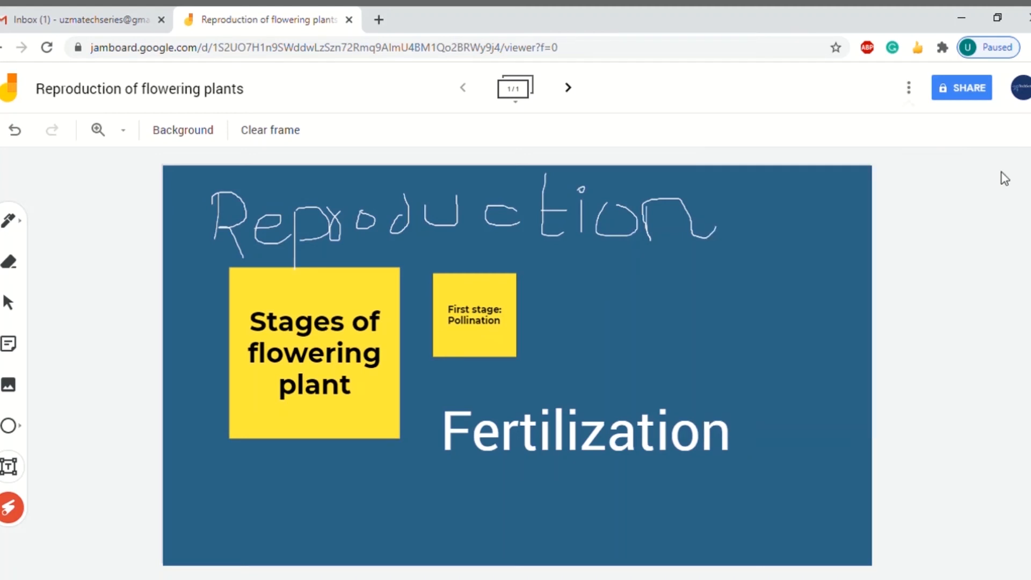
pyautogui.click(966, 88)
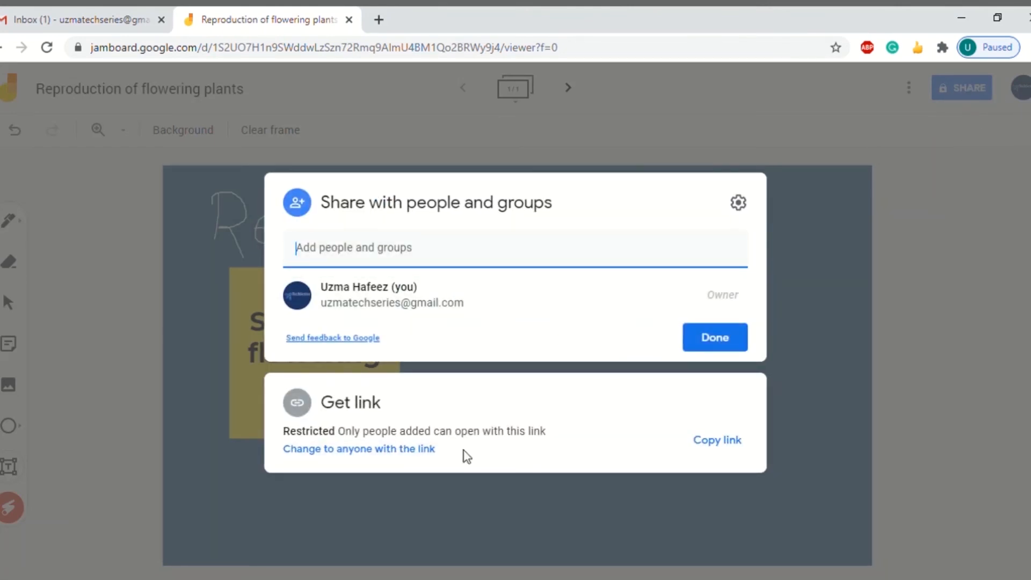
# Set link access to anyone with the link as Viewer and copy the jam's link
pyautogui.click(730, 442)
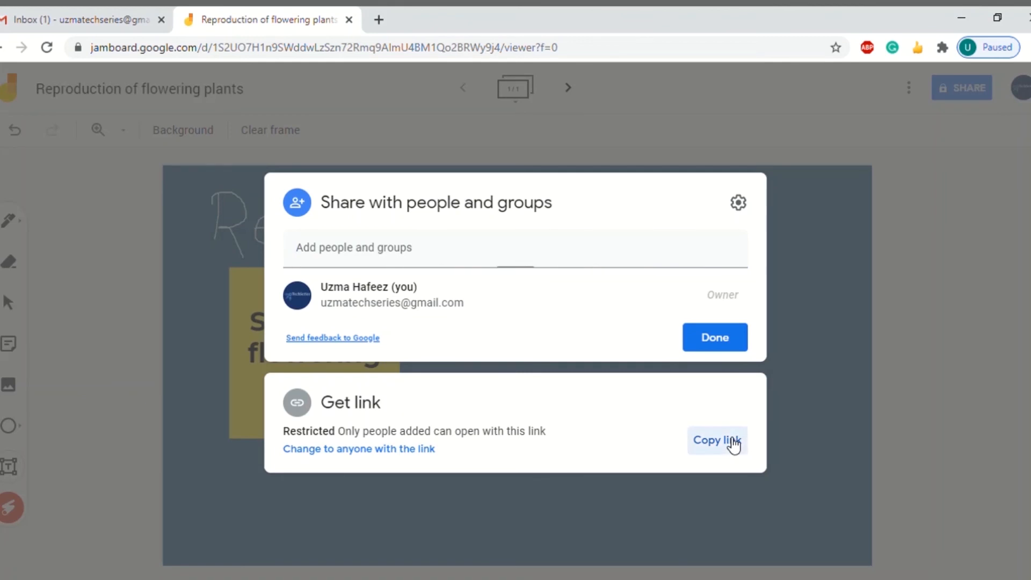
pyautogui.click(382, 450)
pyautogui.click(537, 352)
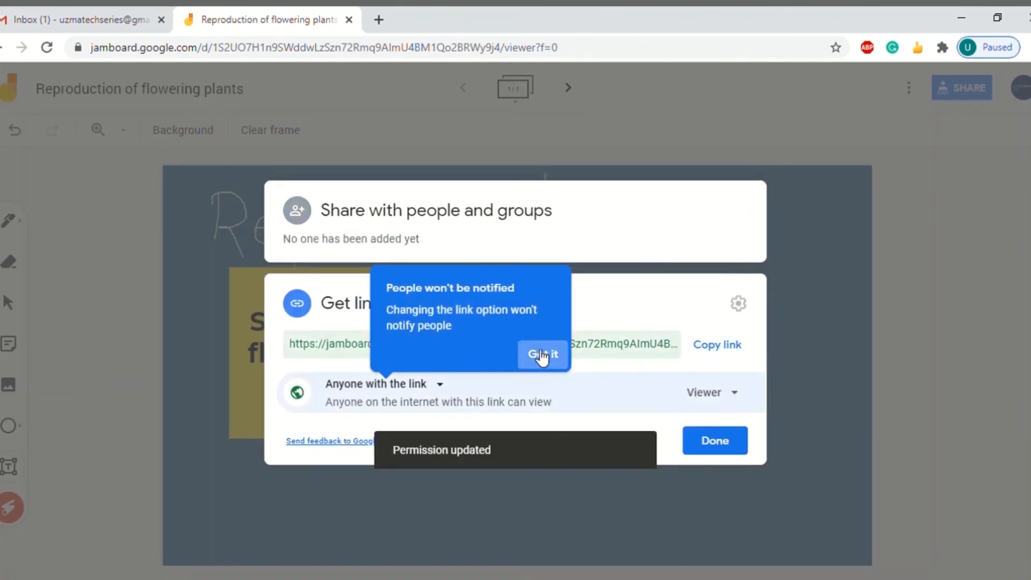
pyautogui.click(381, 351)
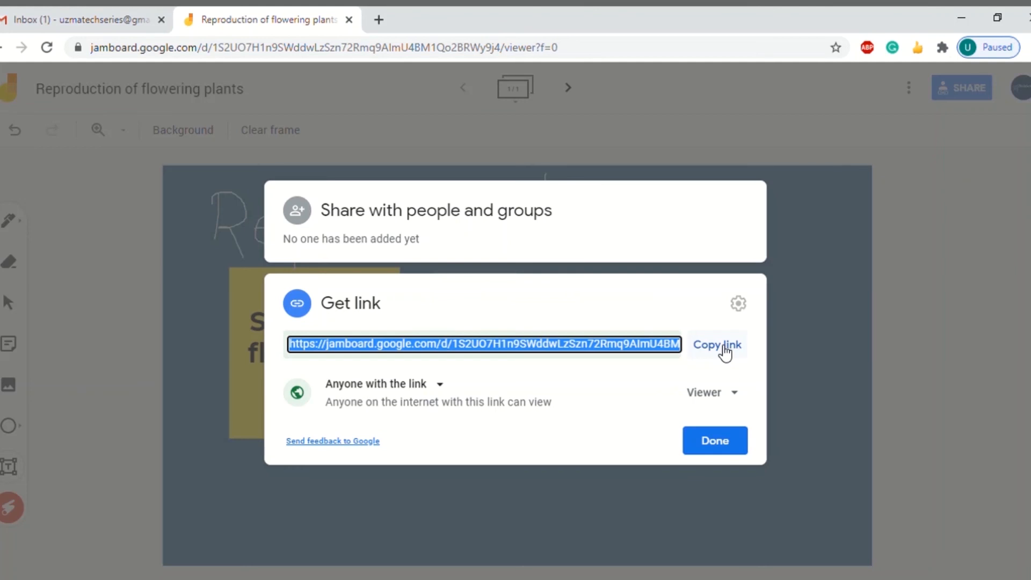
pyautogui.click(742, 400)
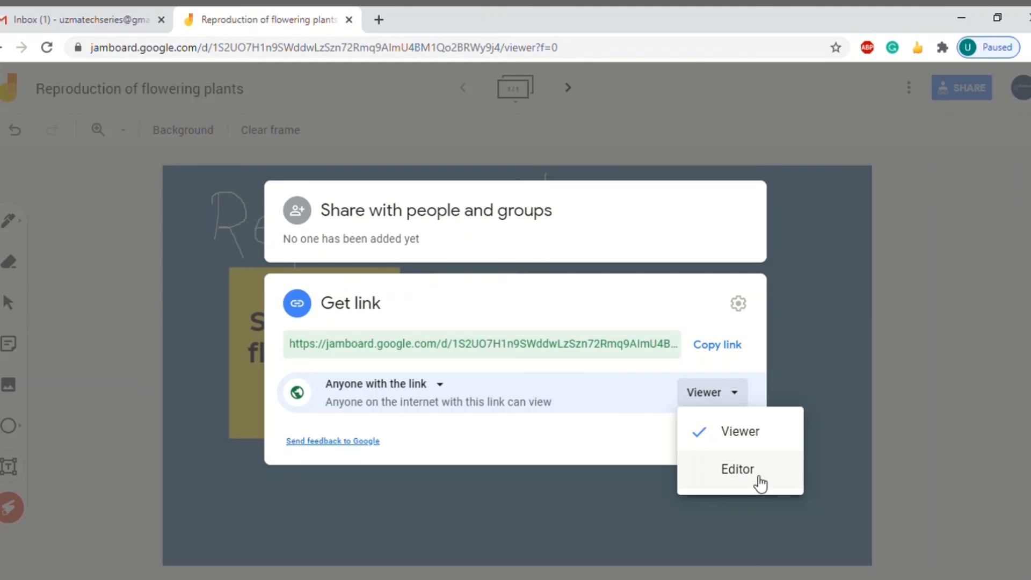
pyautogui.click(737, 396)
pyautogui.click(422, 248)
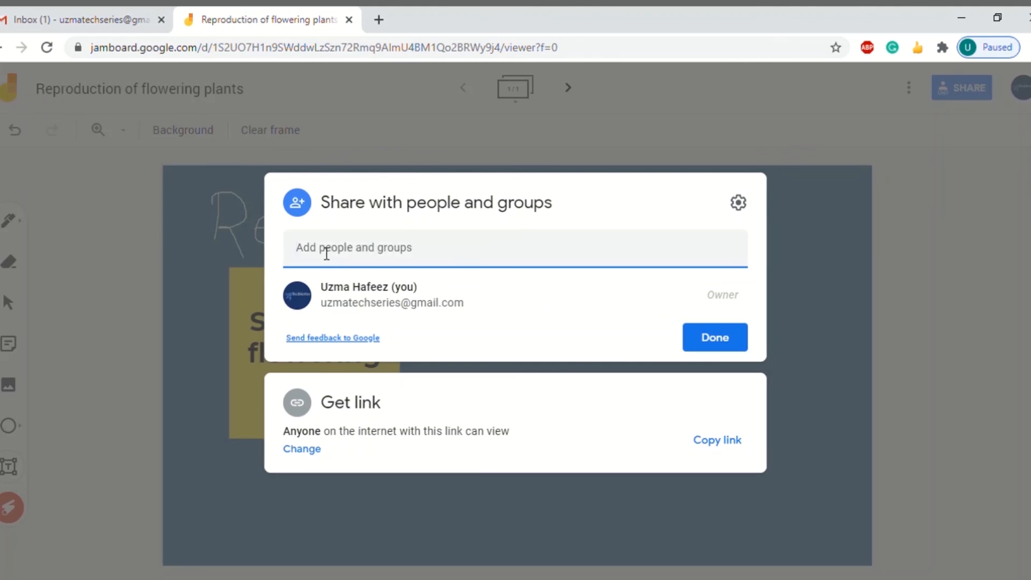
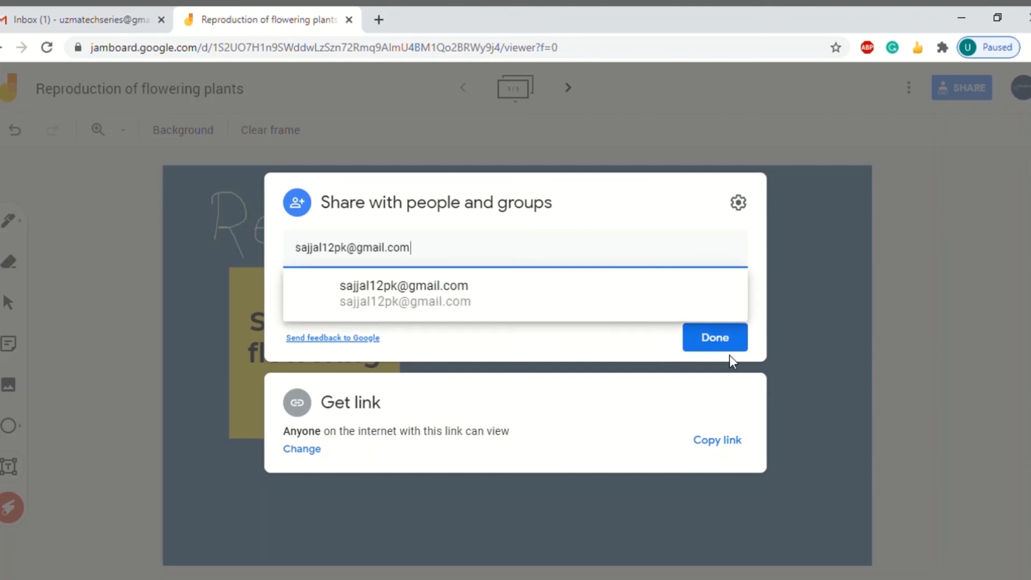
# Add a collaborator's e-mail address as Editor and send the invitation with notification
pyautogui.click(474, 317)
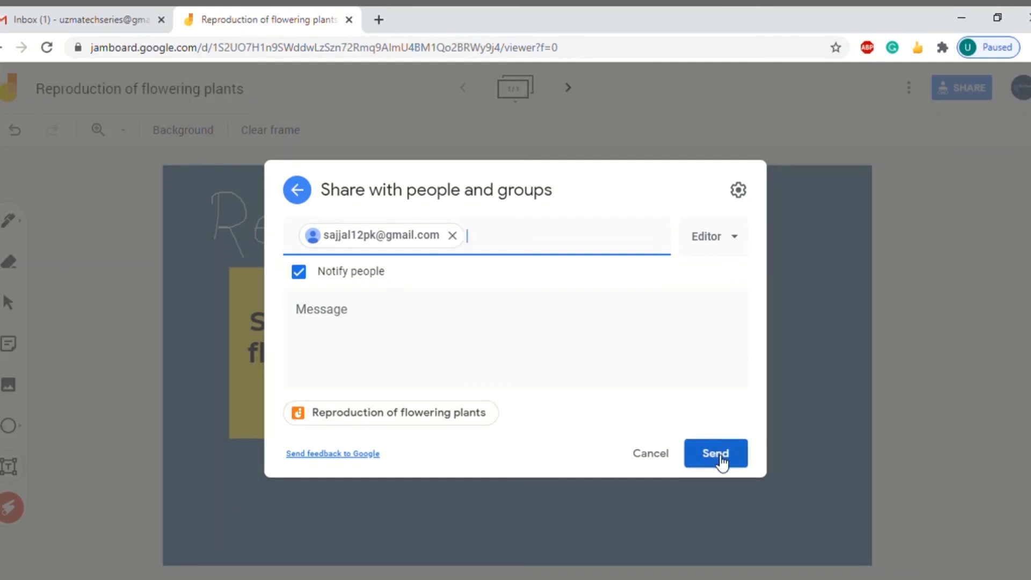
pyautogui.click(735, 247)
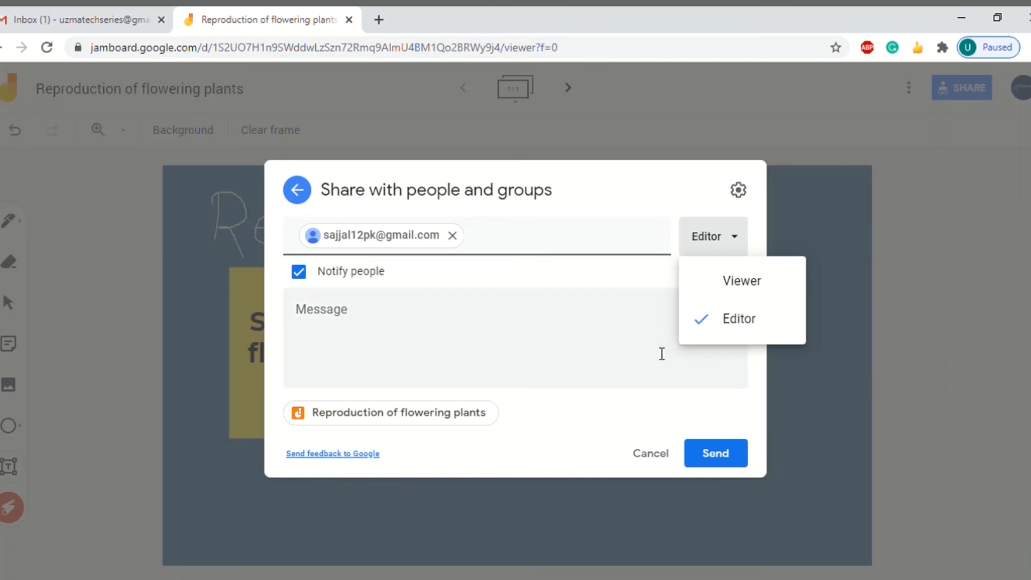
pyautogui.click(633, 430)
pyautogui.click(718, 459)
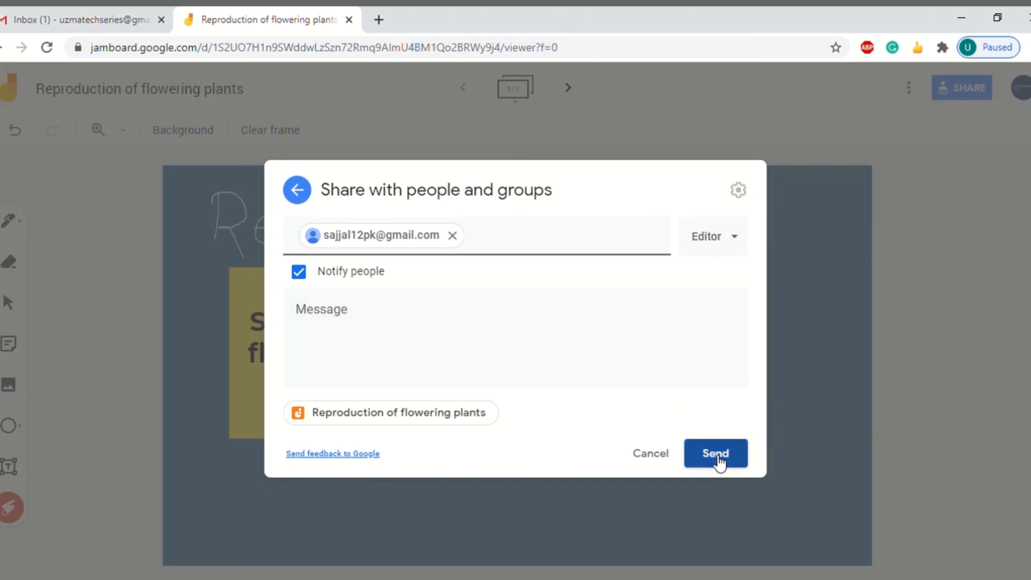